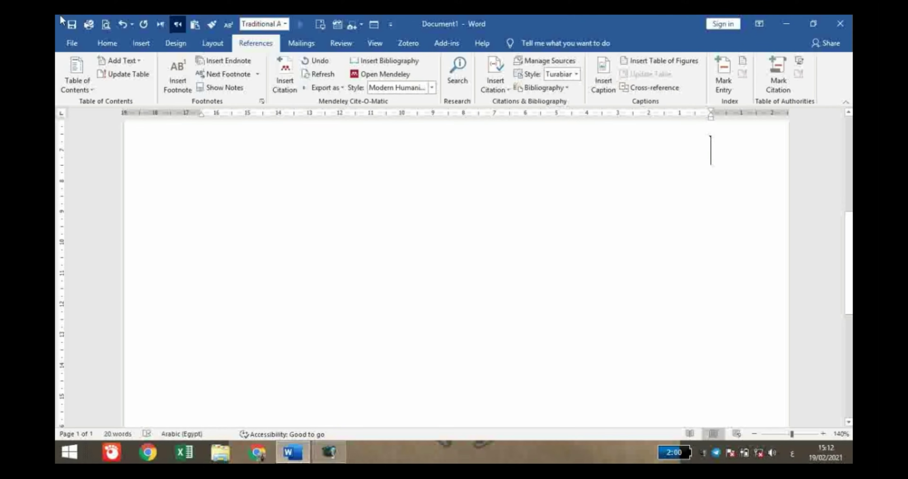
# Switch the empty paragraph's text direction to left-to-right and back to right-to-left
pyautogui.click(104, 44)
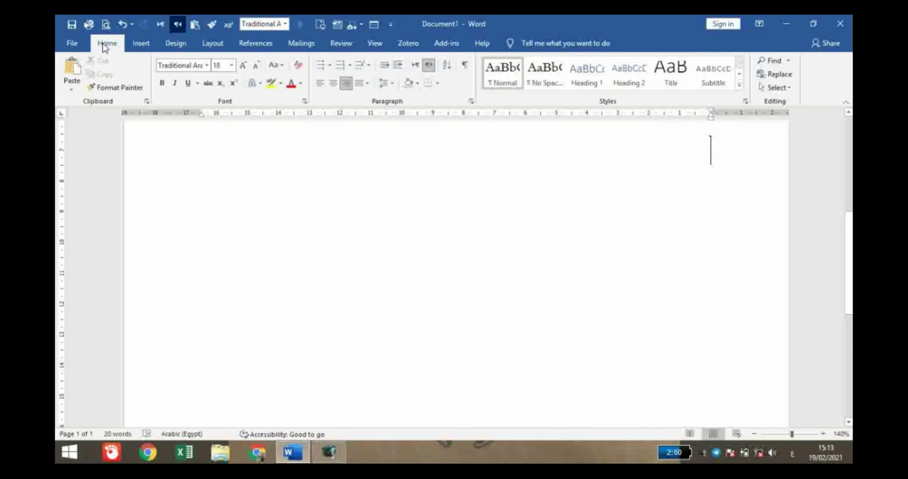
pyautogui.click(414, 66)
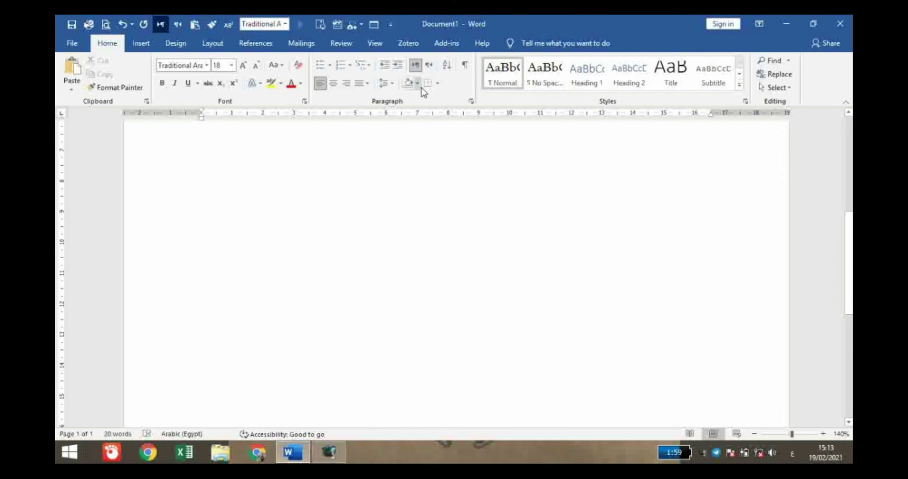
pyautogui.click(432, 65)
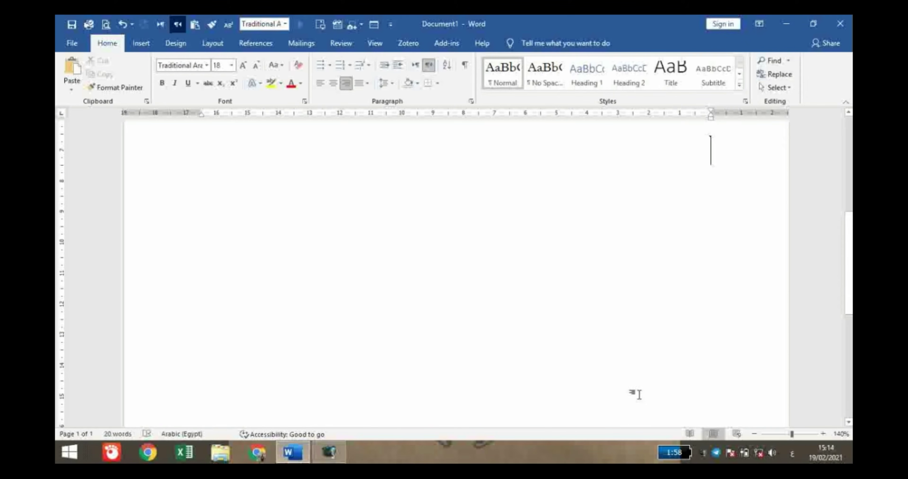
# Look over the installed keyboard languages and which input language is active
pyautogui.click(792, 454)
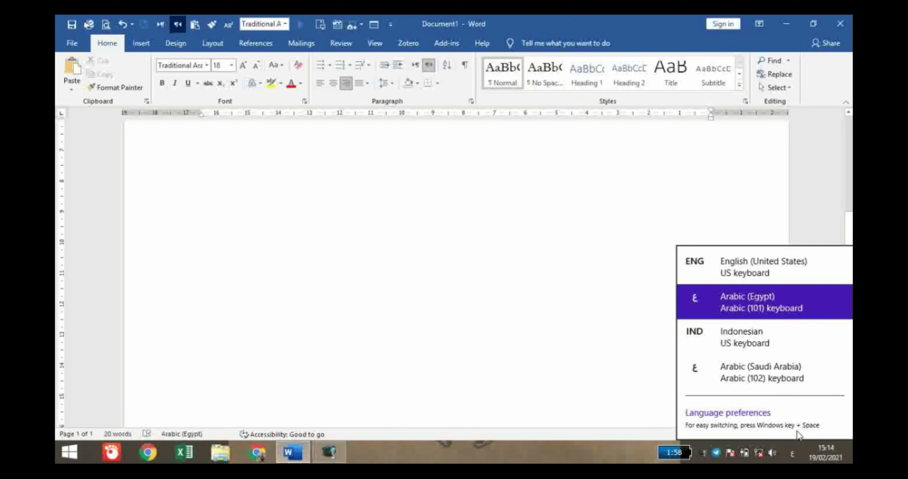
pyautogui.click(600, 349)
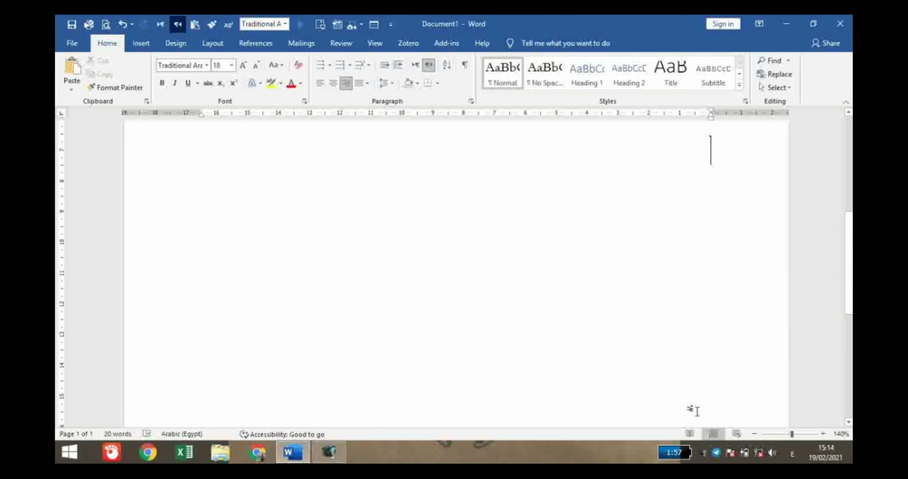
pyautogui.click(792, 454)
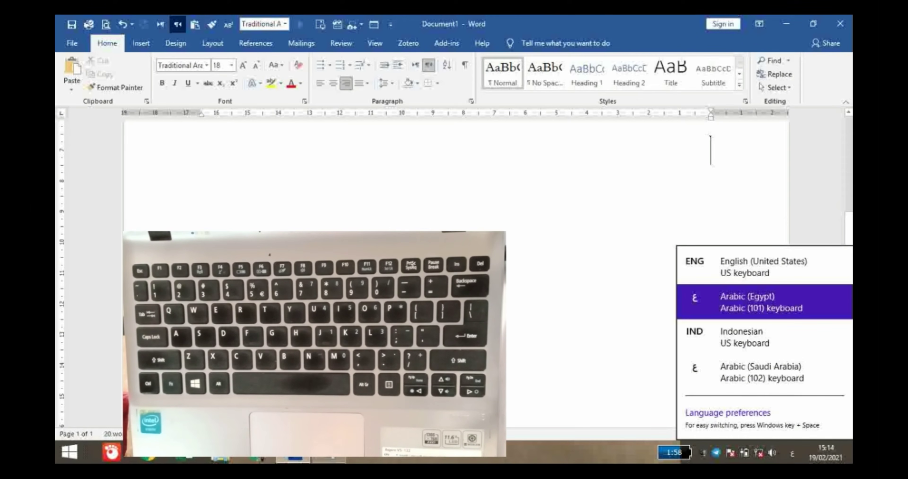
pyautogui.press('Escape')
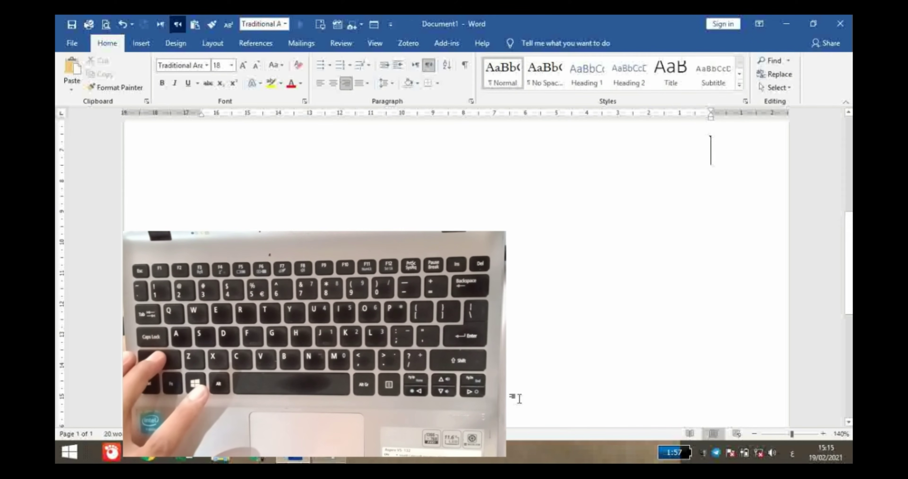
pyautogui.click(796, 456)
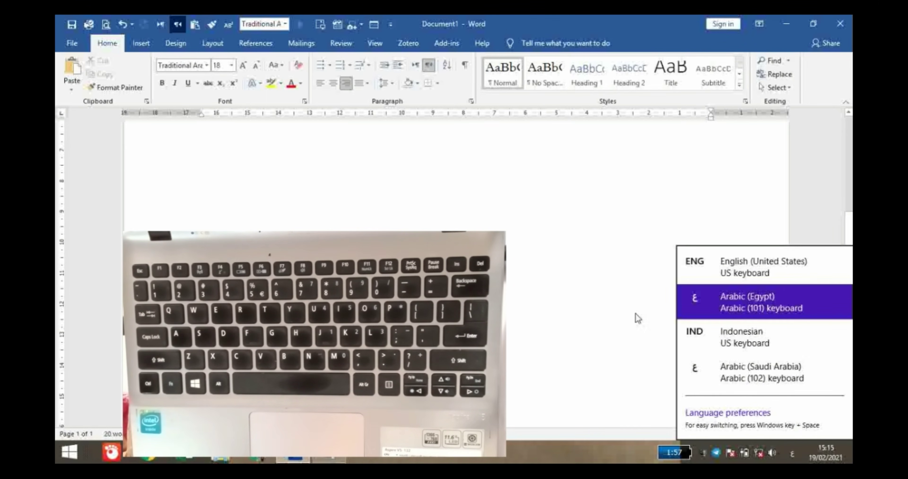
pyautogui.click(790, 453)
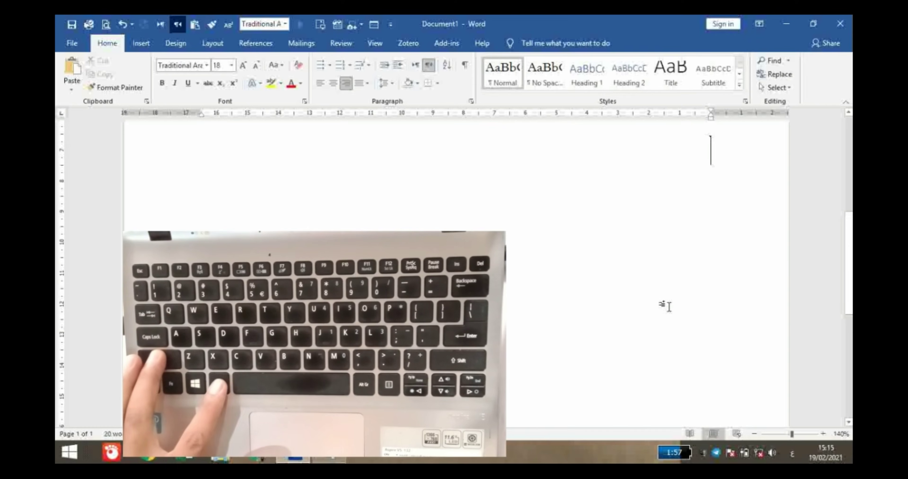
# Switch the keyboard language to Indonesian, write "shgjsg" on the empty line and start a new line
pyautogui.hotkey('alt', 'shift')
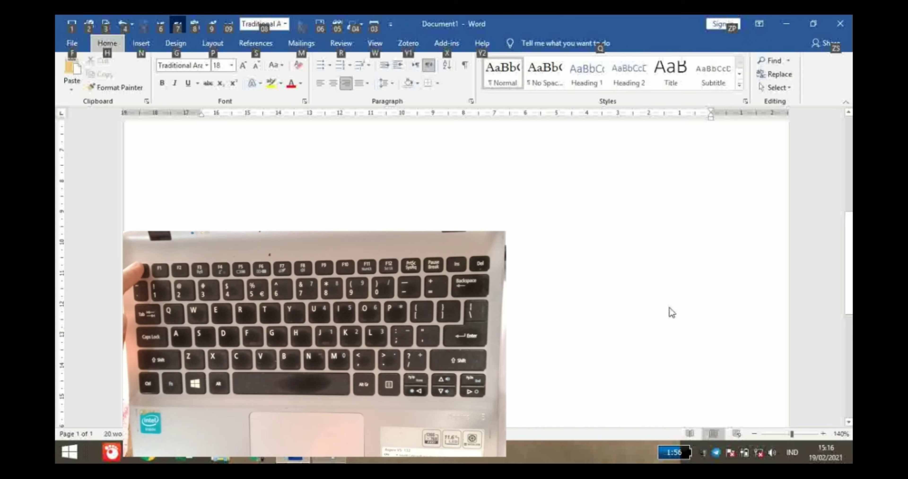
pyautogui.press('Escape')
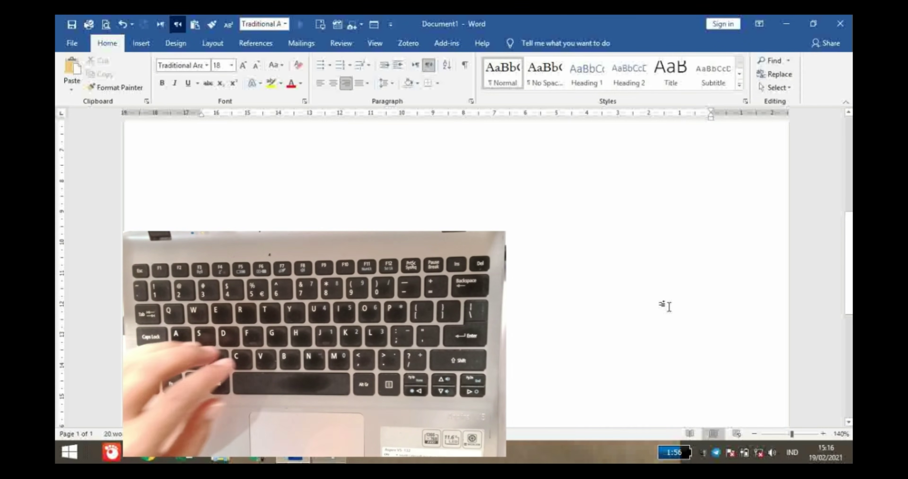
pyautogui.write('shgjsg')
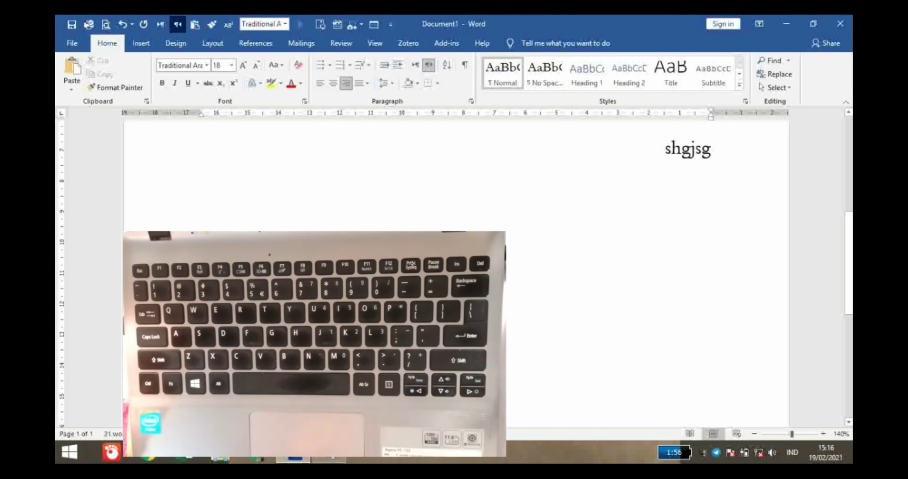
pyautogui.press('Return')
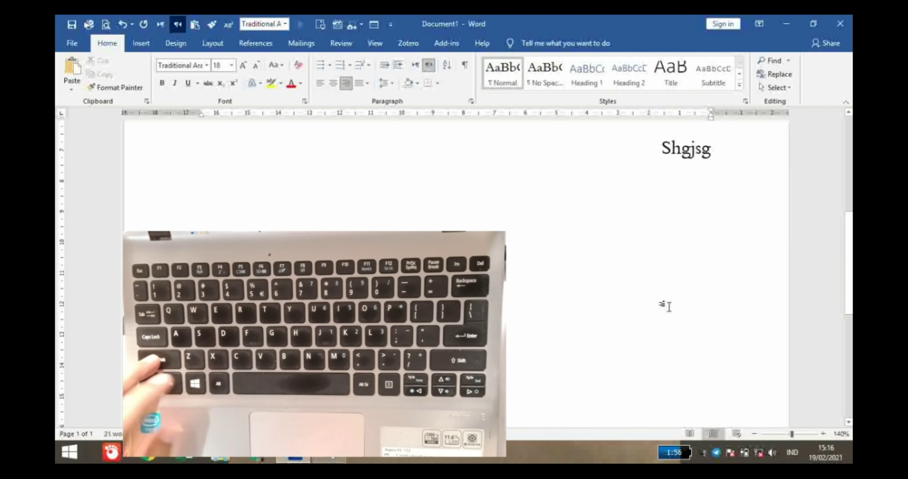
# Switch the keyboard language to Arabic (Saudi Arabia), write "الحمد لله" on the second line and start a new line
pyautogui.hotkey('alt', 'shift')
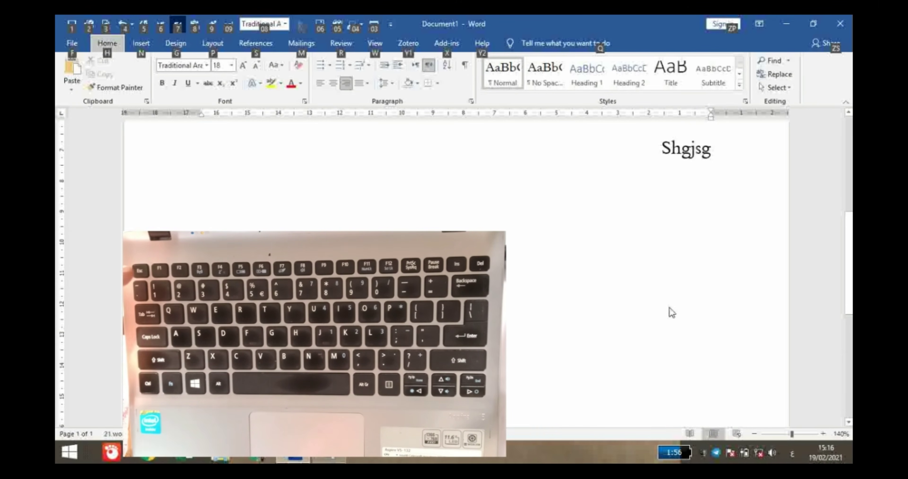
pyautogui.press('Escape')
pyautogui.write('لا')
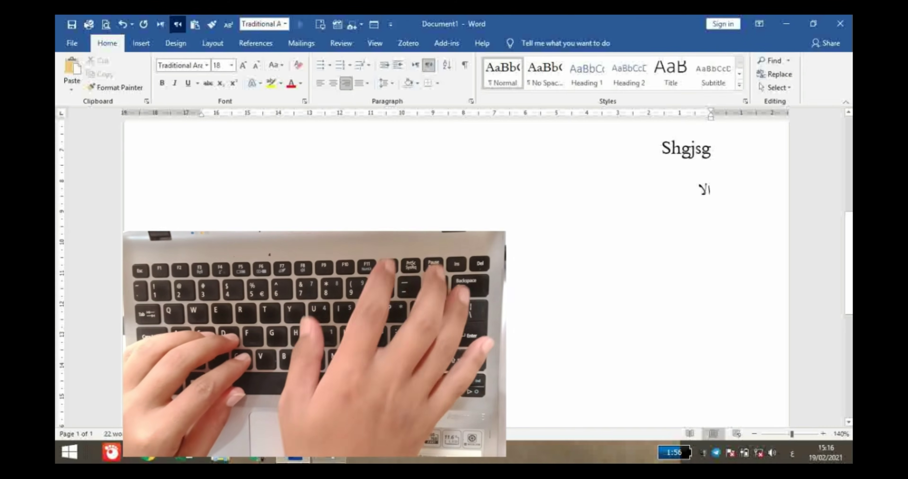
pyautogui.press('BackSpace')
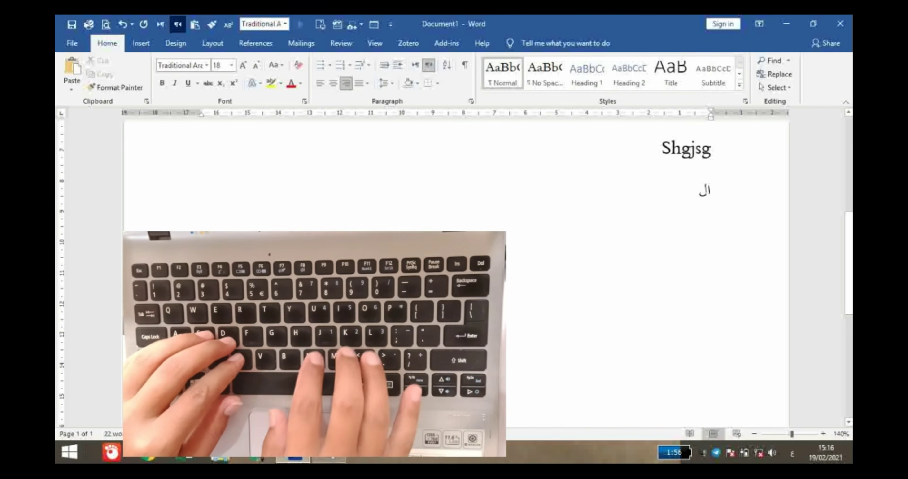
pyautogui.write('حم')
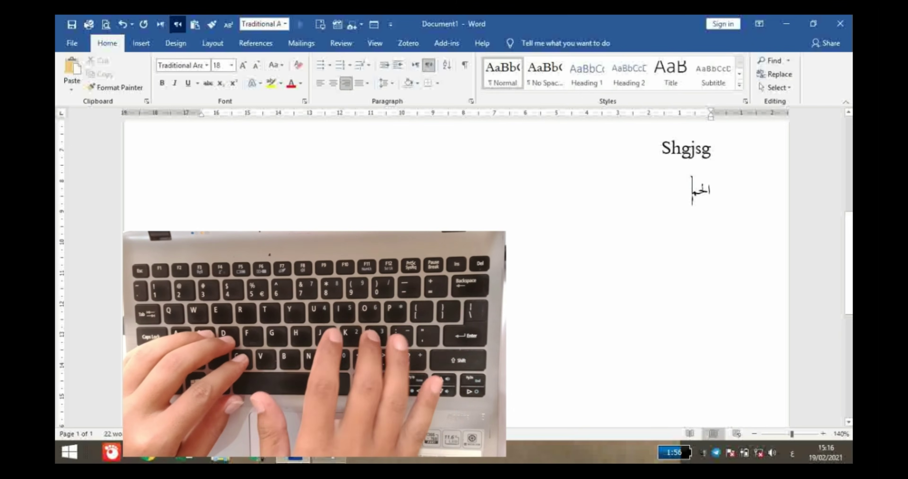
pyautogui.write('د لله')
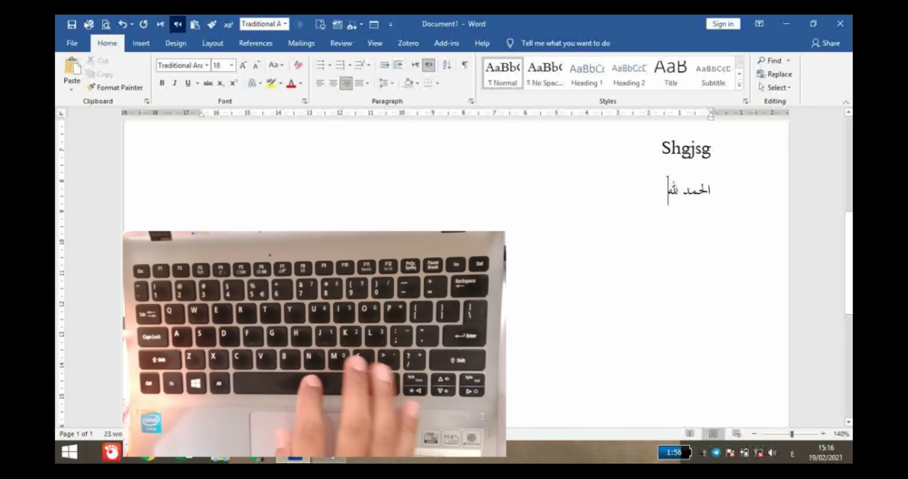
pyautogui.press('Return')
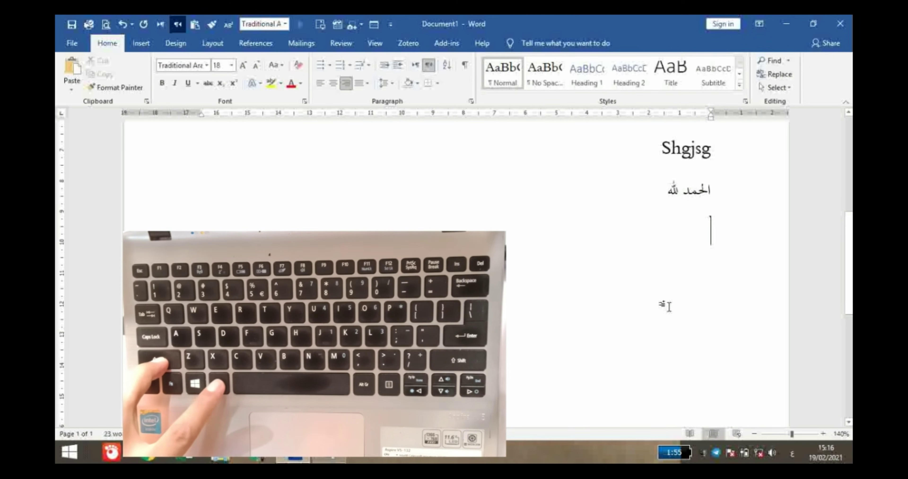
# Switch the keyboard language to English (United States)
pyautogui.hotkey('alt', 'shift')
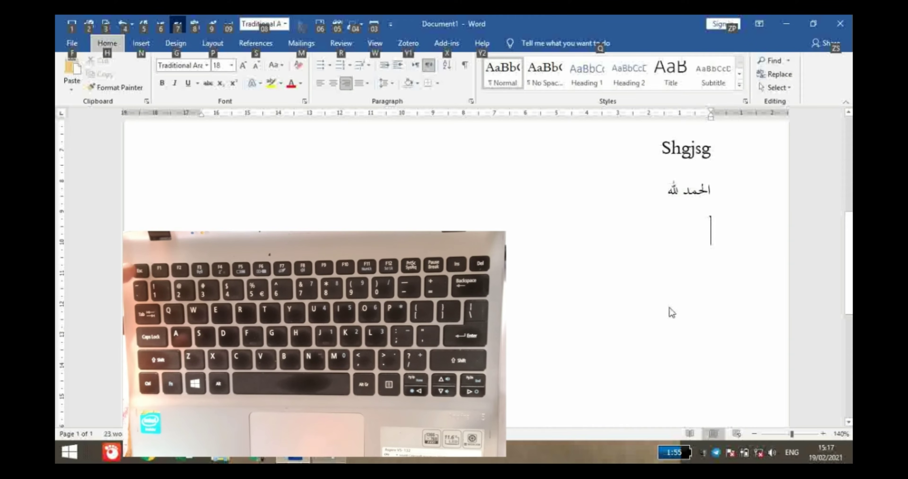
pyautogui.press('Escape')
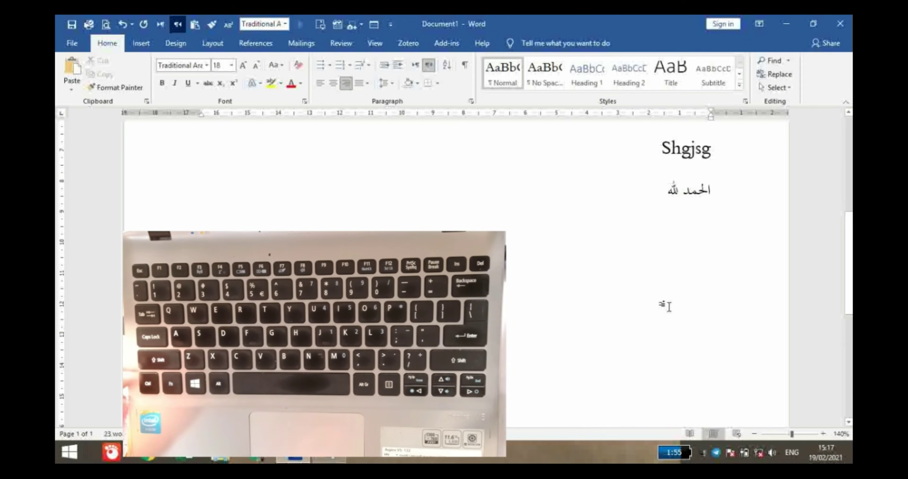
pyautogui.write('hdkdkjk')
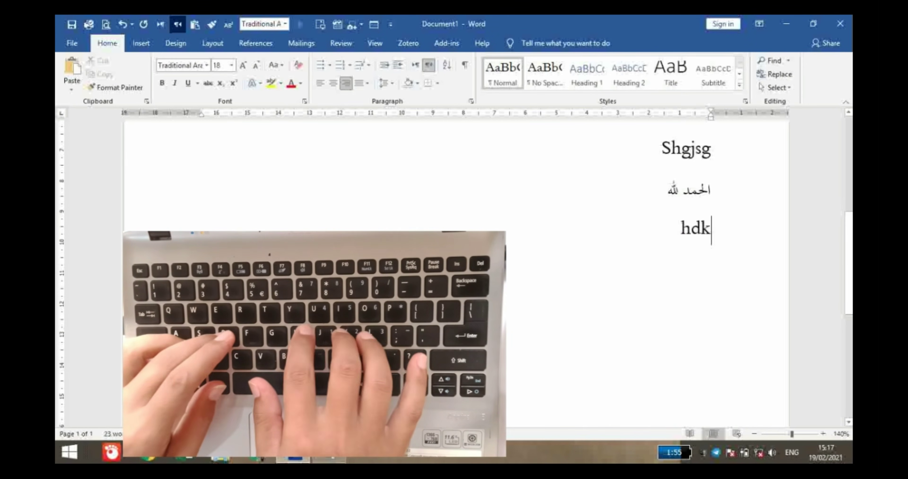
pyautogui.press('BackSpace')
pyautogui.press('BackSpace')
pyautogui.press('BackSpace')
pyautogui.press('BackSpace')
pyautogui.press('BackSpace')
pyautogui.press('BackSpace')
pyautogui.press('BackSpace')
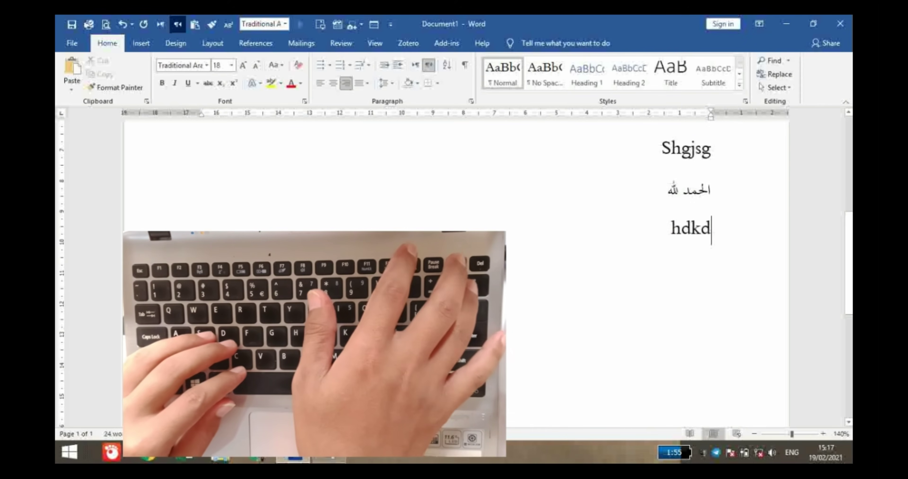
# Write "Dan lain-lain" on the line below the Arabic text
pyautogui.write('dak')
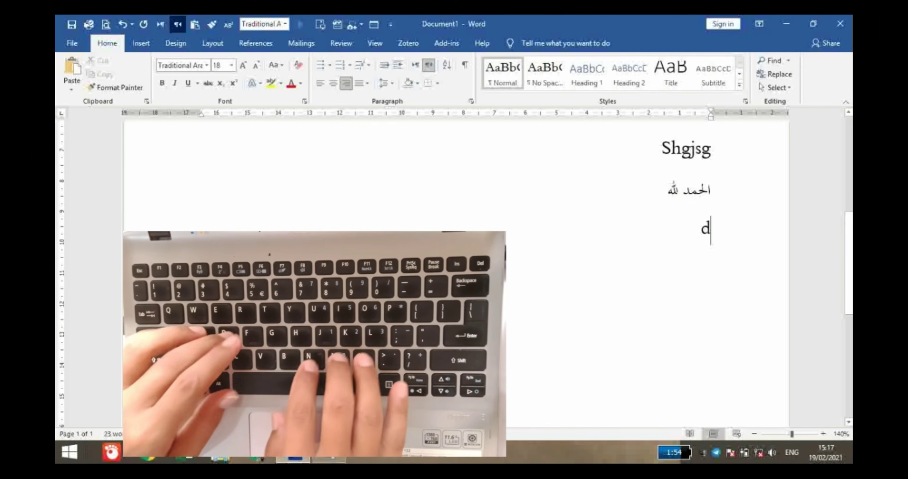
pyautogui.press('BackSpace')
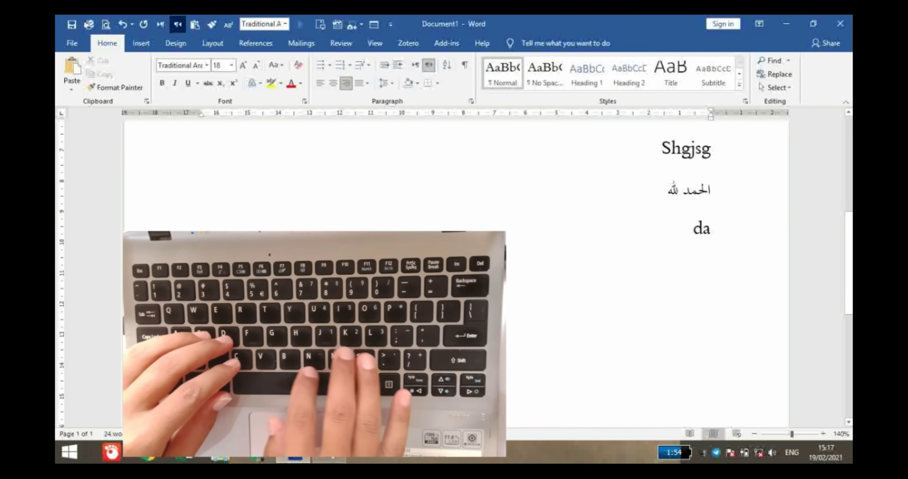
pyautogui.write('n')
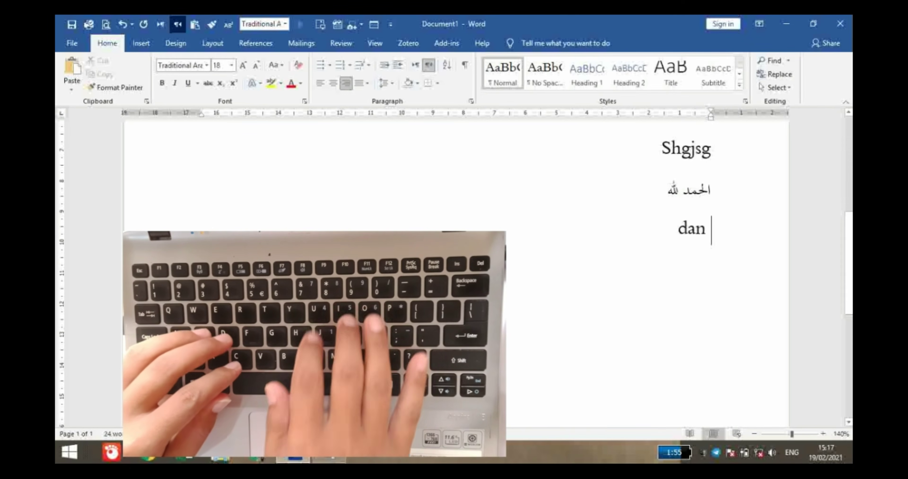
pyautogui.write(' lain-lain')
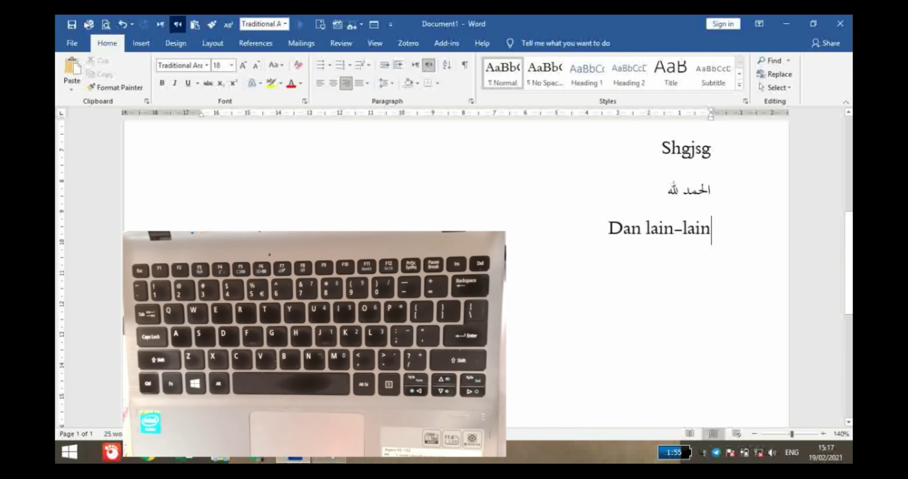
# Check the installed keyboard languages and open the Windows language preferences
pyautogui.click(792, 453)
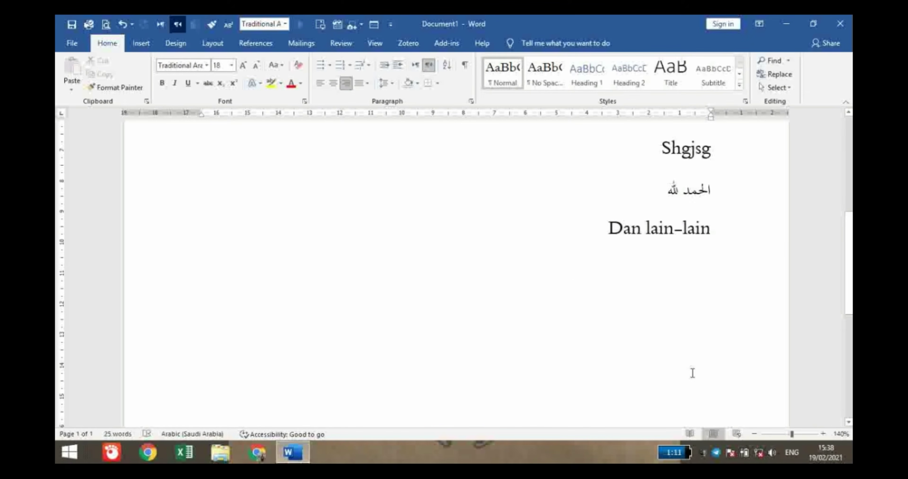
pyautogui.click(791, 455)
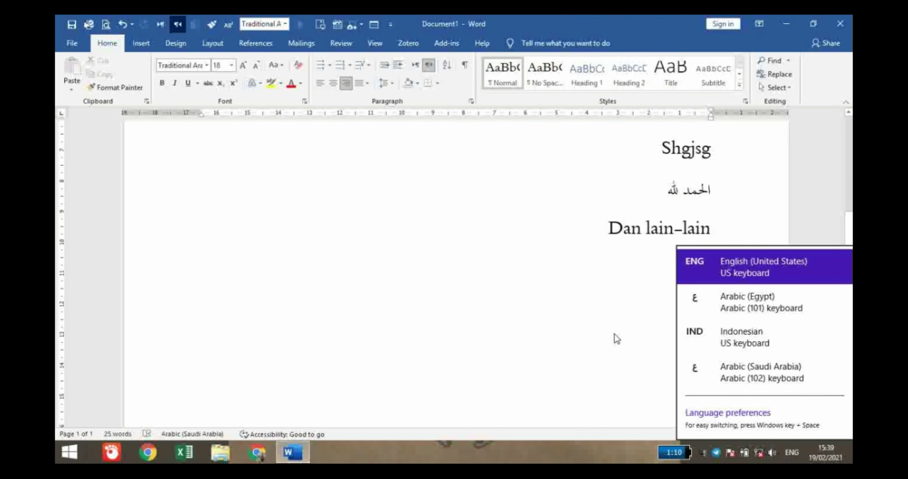
pyautogui.click(553, 307)
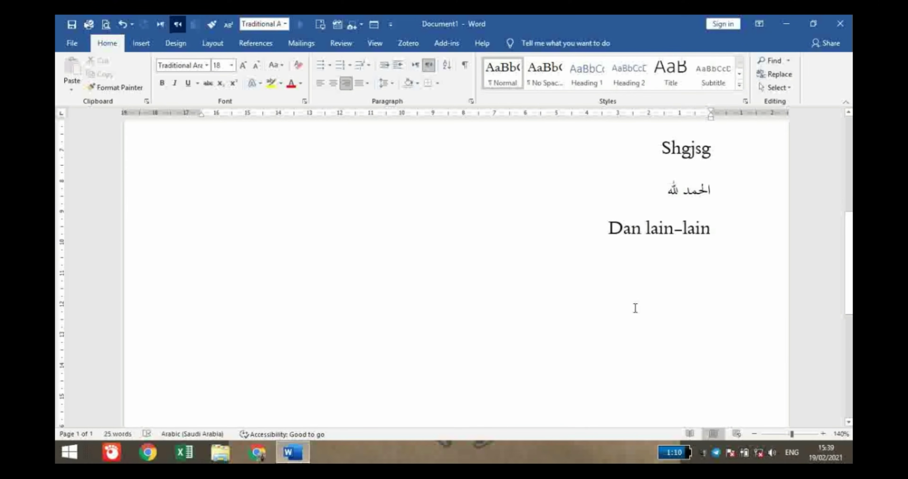
pyautogui.click(794, 455)
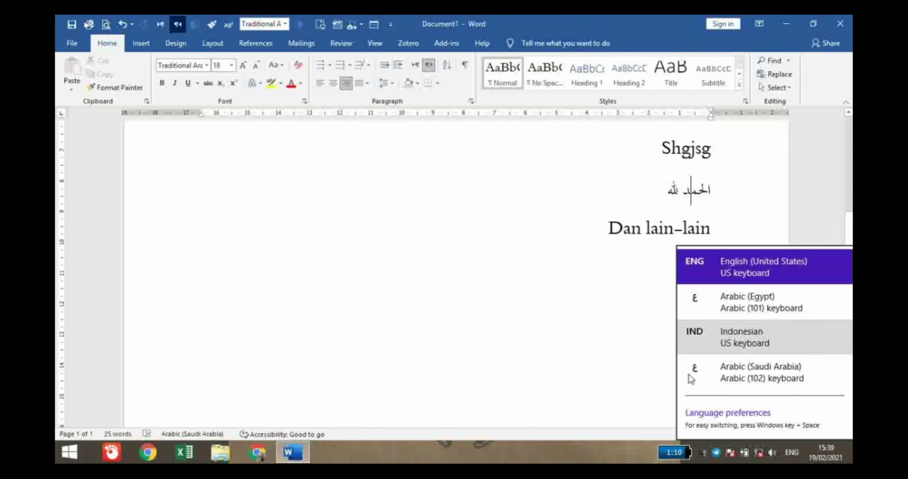
pyautogui.click(736, 415)
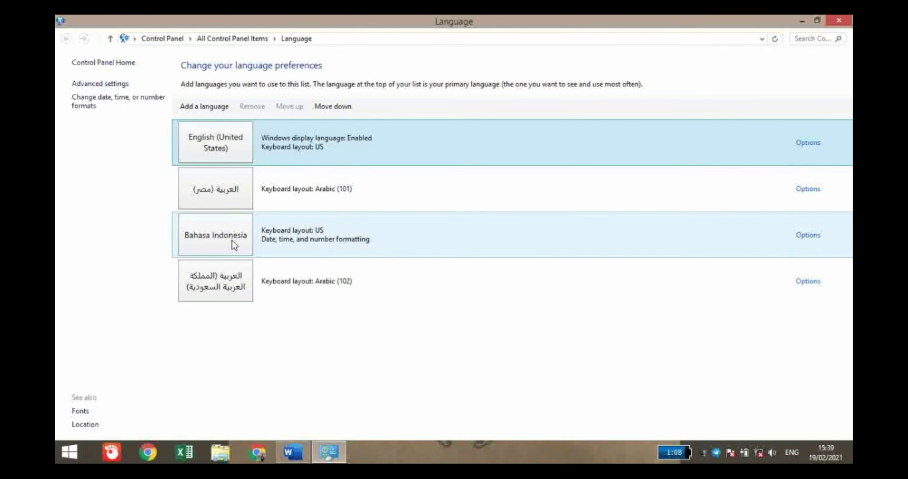
# Remove Arabic (Saudi Arabia) with the Arabic (102) keyboard from the installed languages
pyautogui.click(233, 242)
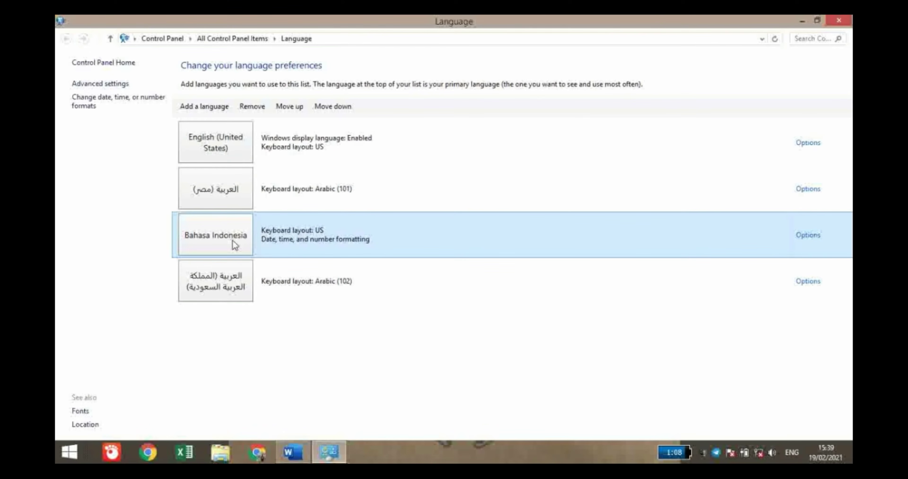
pyautogui.click(225, 284)
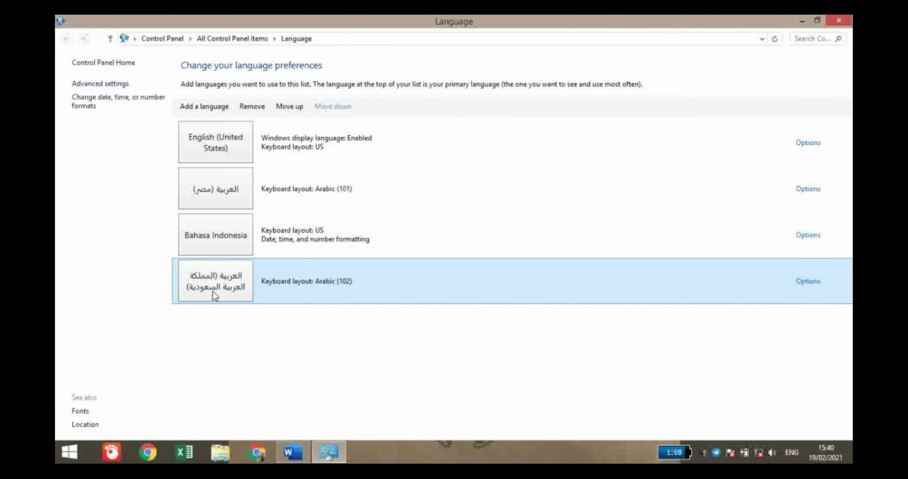
pyautogui.click(251, 107)
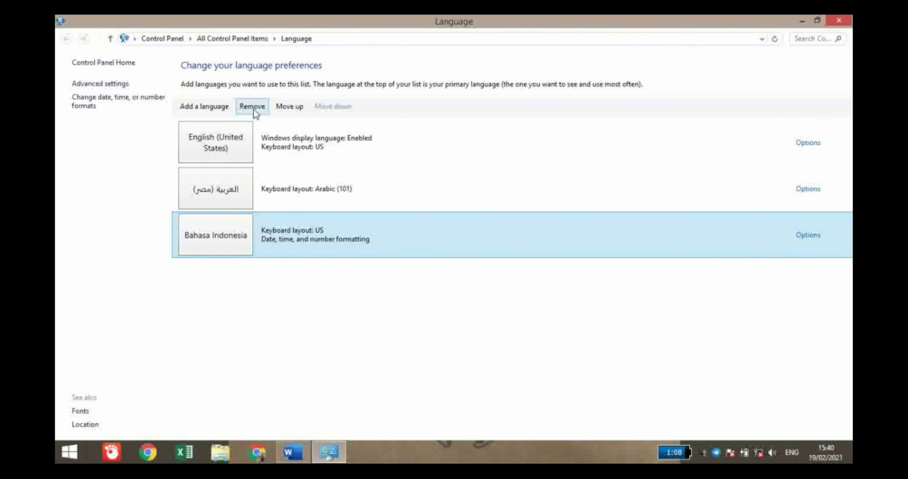
# Remove Bahasa Indonesia from the installed languages, close the language preferences and check the keyboard languages still available
pyautogui.click(253, 108)
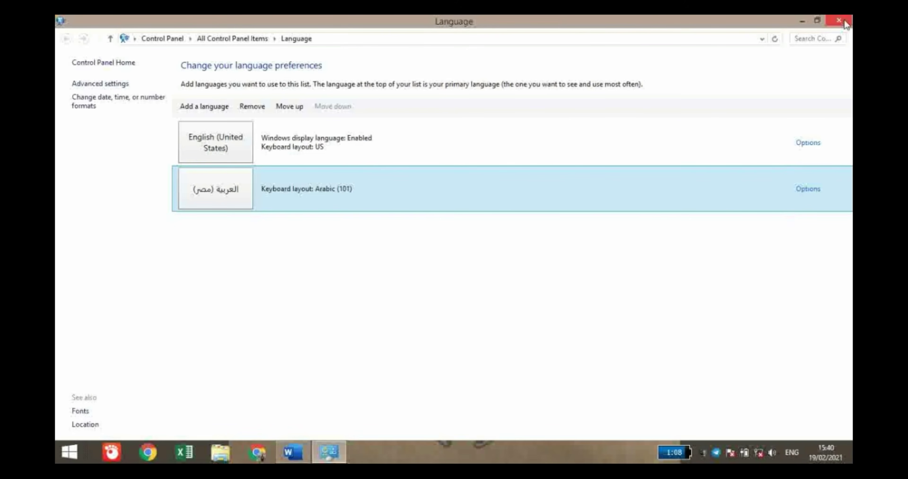
pyautogui.moveTo(846, 23)
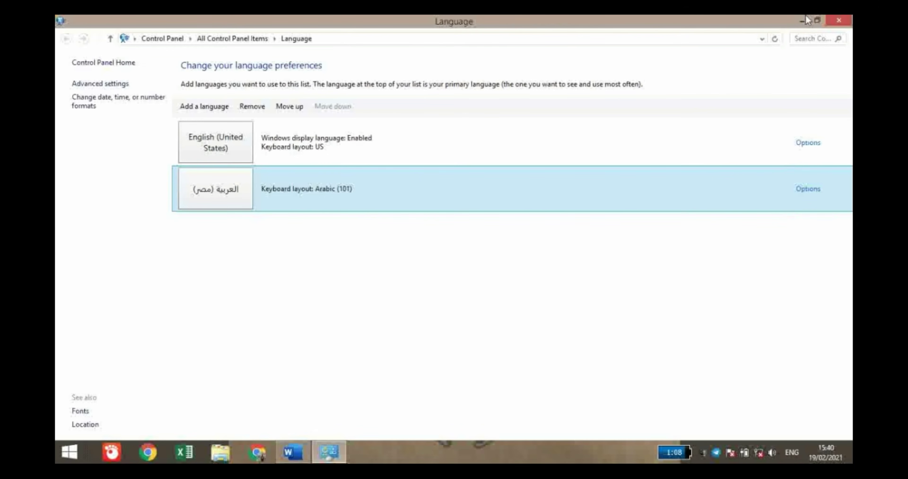
pyautogui.click(840, 21)
pyautogui.click(790, 454)
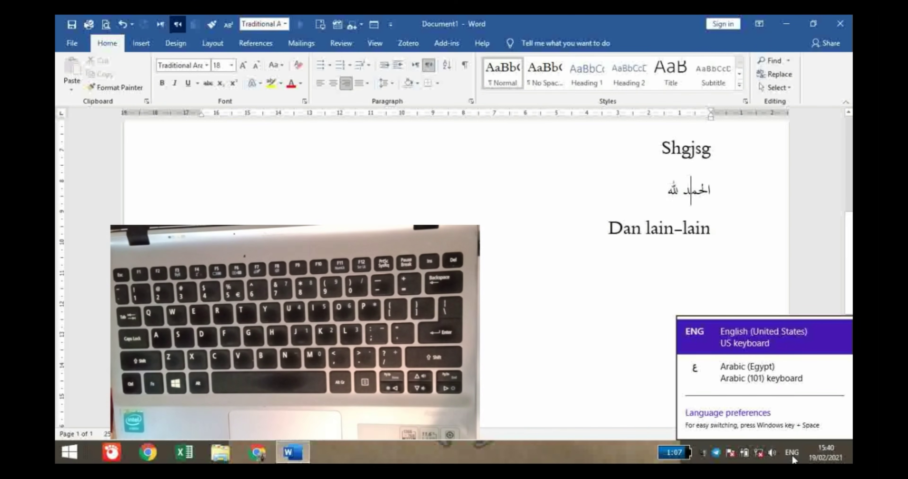
pyautogui.click(510, 309)
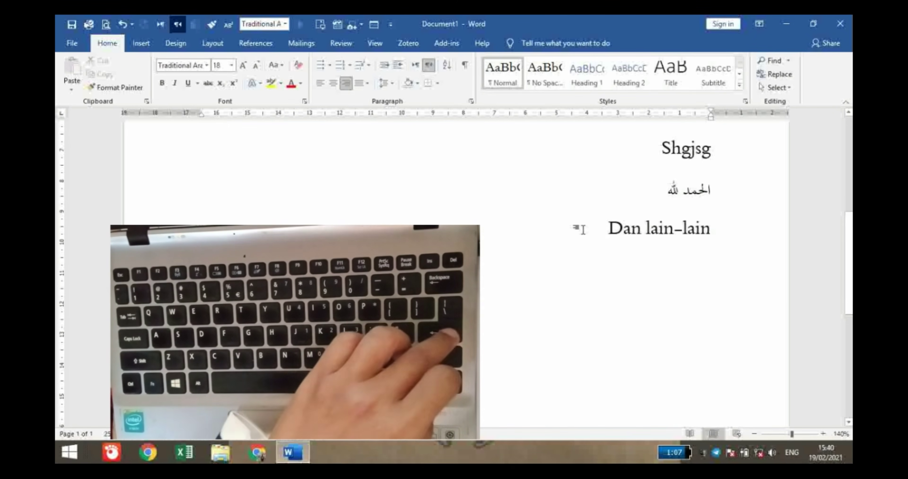
# Start a new line two lines below "Dan lain-lain" and switch the keyboard language to Arabic (Egypt)
pyautogui.press('Return')
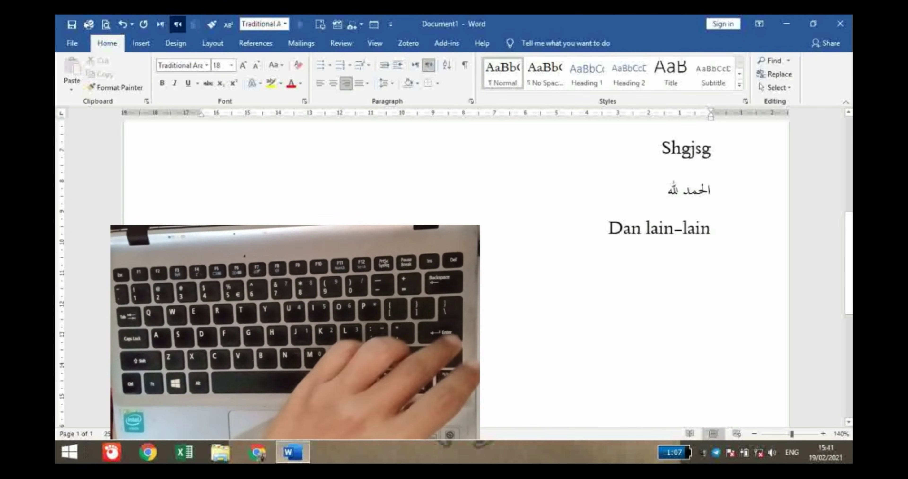
pyautogui.press('Return')
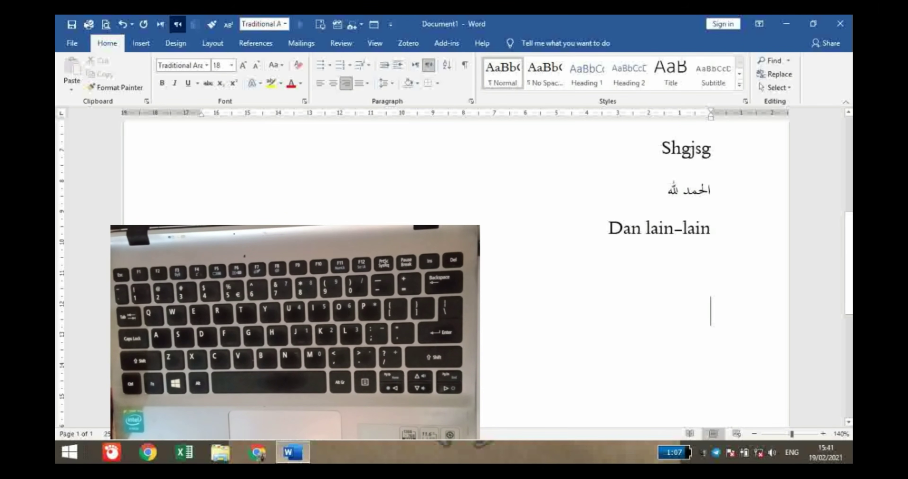
pyautogui.click(793, 453)
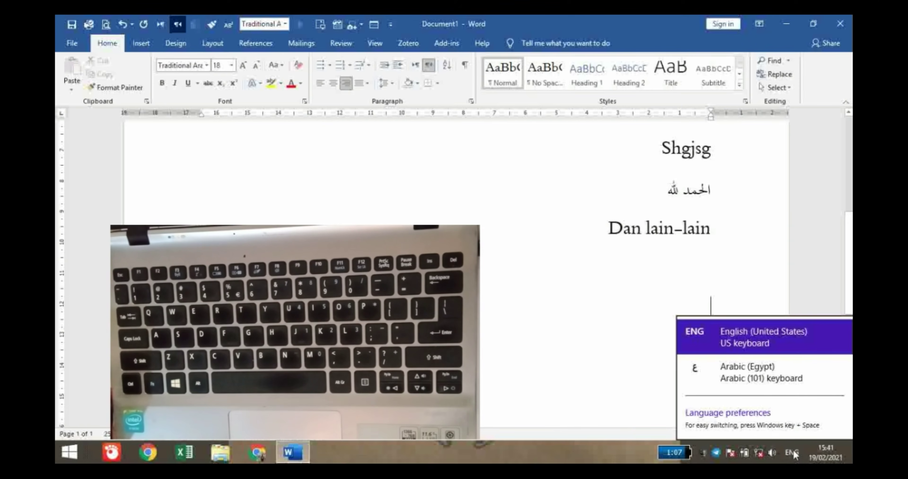
pyautogui.click(793, 452)
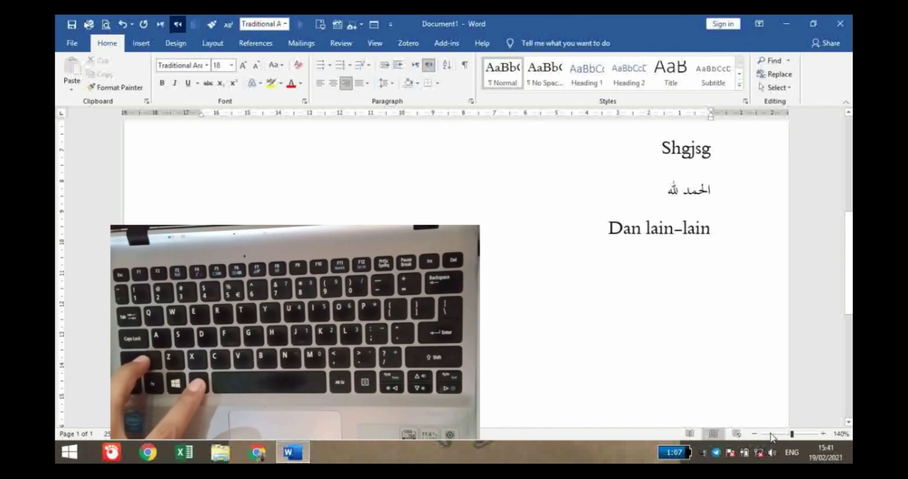
pyautogui.hotkey('alt', 'shift')
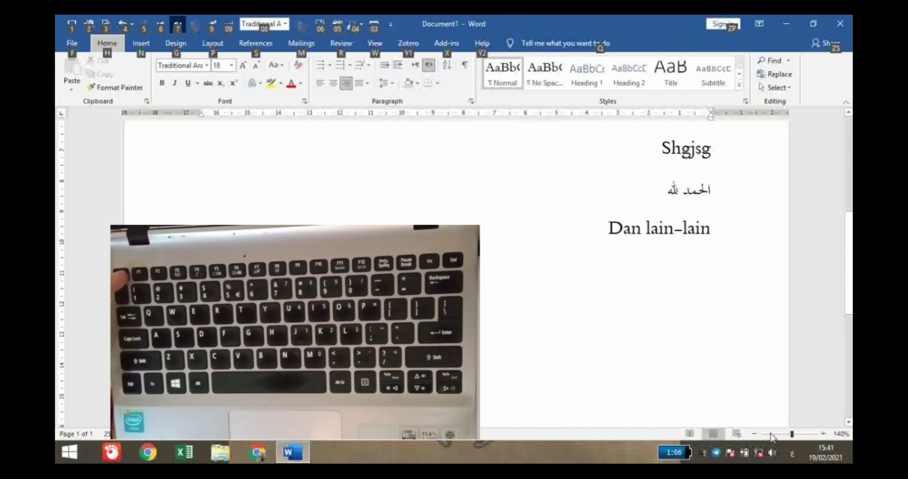
pyautogui.press('Escape')
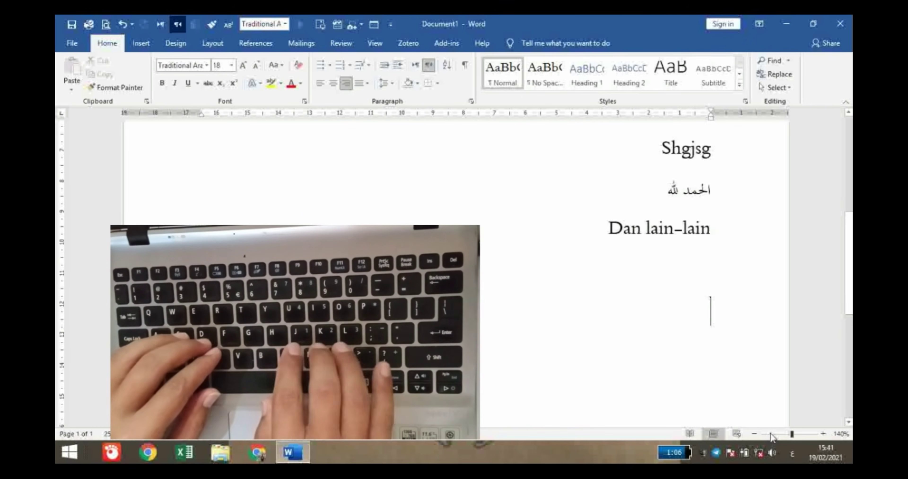
# Write "بسم الله الرحمن الرحيم", start a new line and switch the keyboard language back to English (United States)
pyautogui.write('بسم')
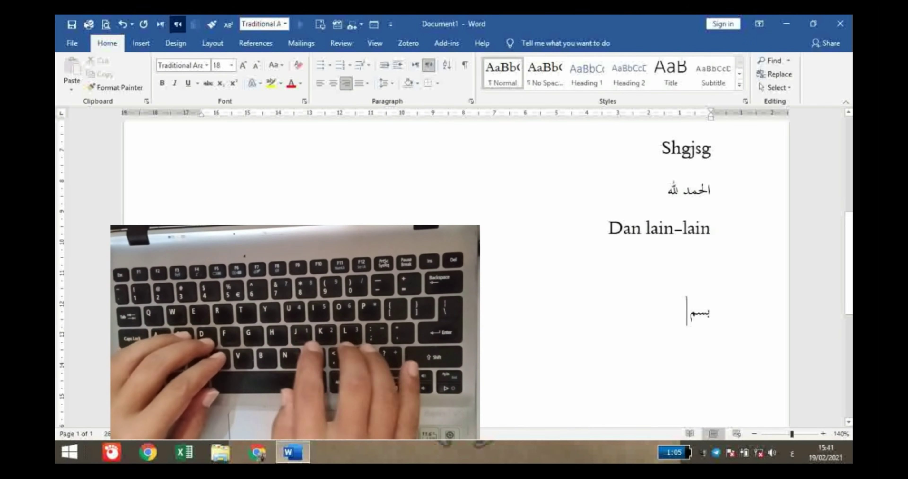
pyautogui.write(' الله')
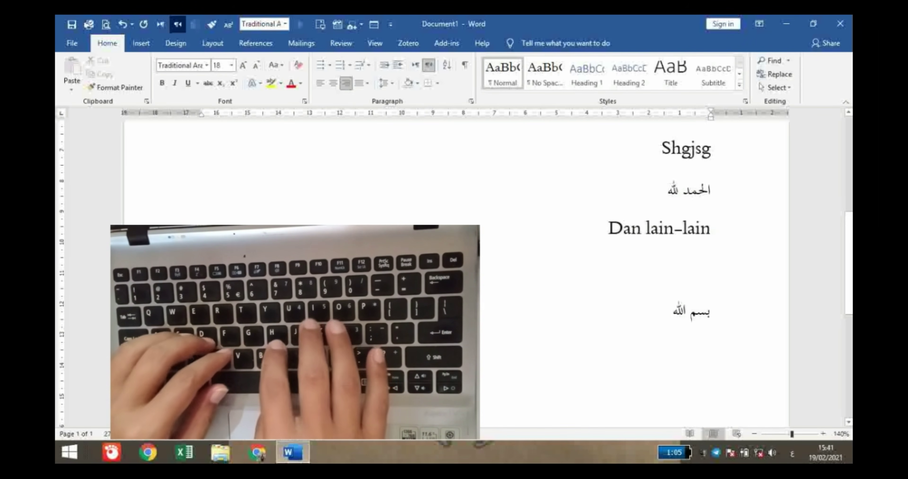
pyautogui.write(' الر')
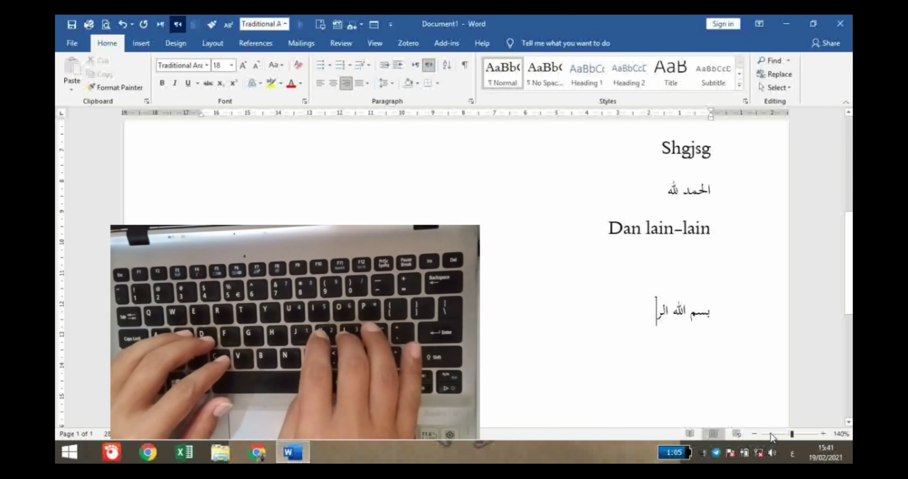
pyautogui.write('حمن الرح')
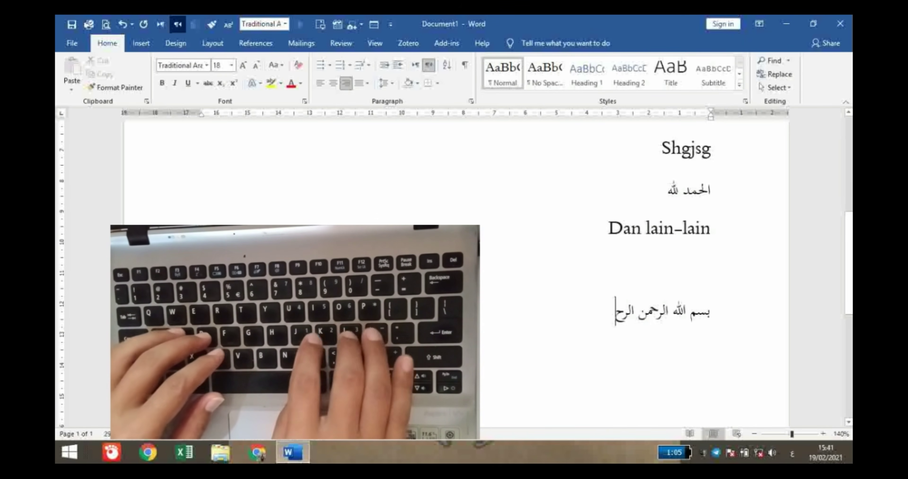
pyautogui.write('يم')
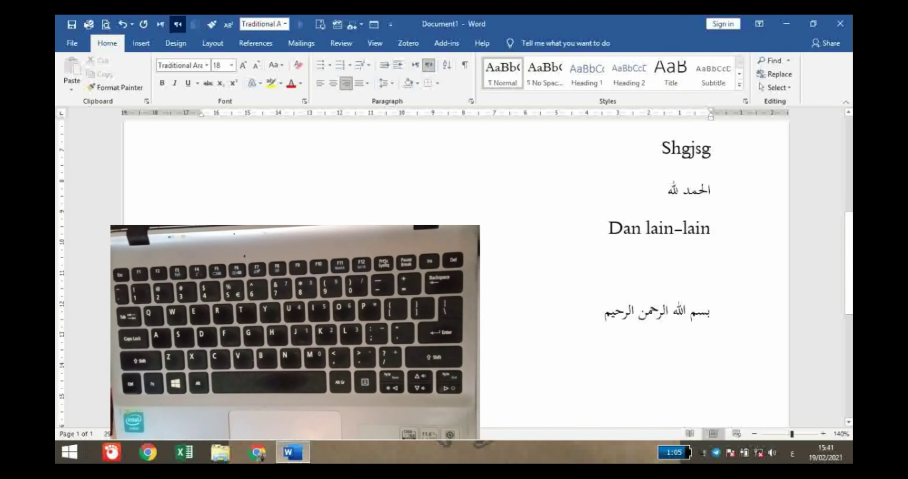
pyautogui.press('Return')
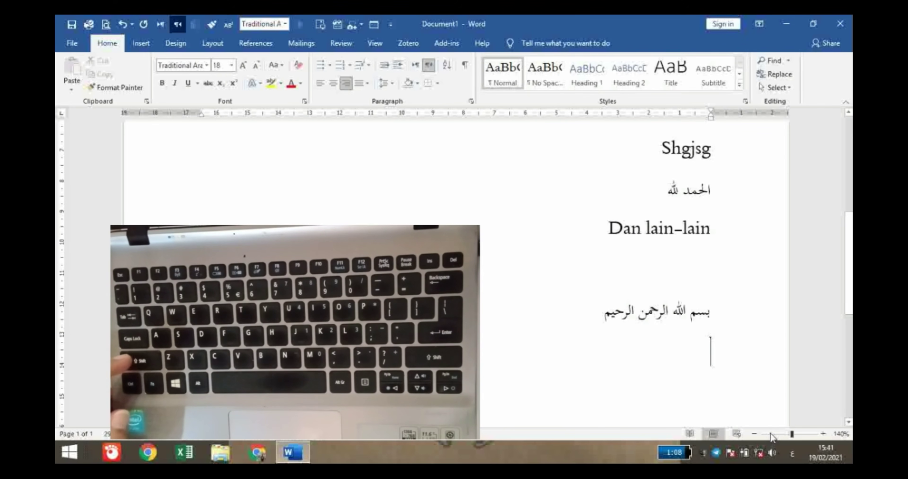
pyautogui.hotkey('alt', 'shift')
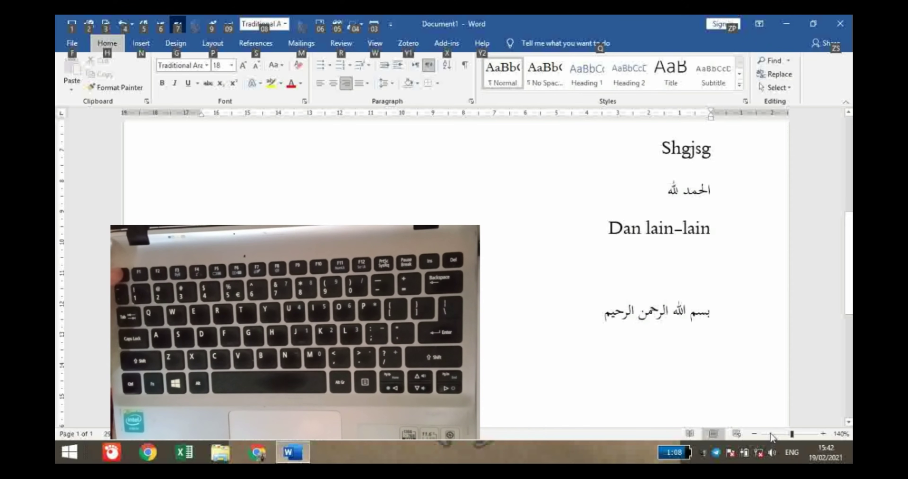
pyautogui.press('Escape')
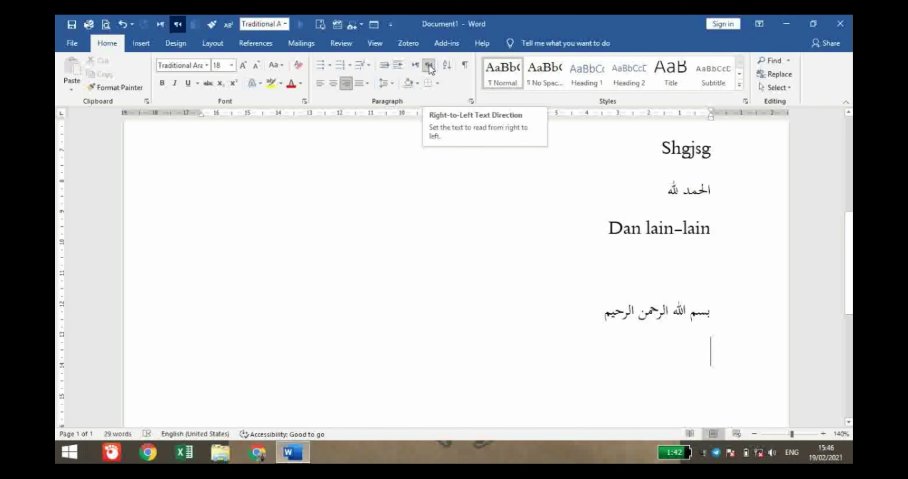
# Step the text cursor back and forth through the Arabic line to examine how it moves in right-to-left text
pyautogui.press('Up')
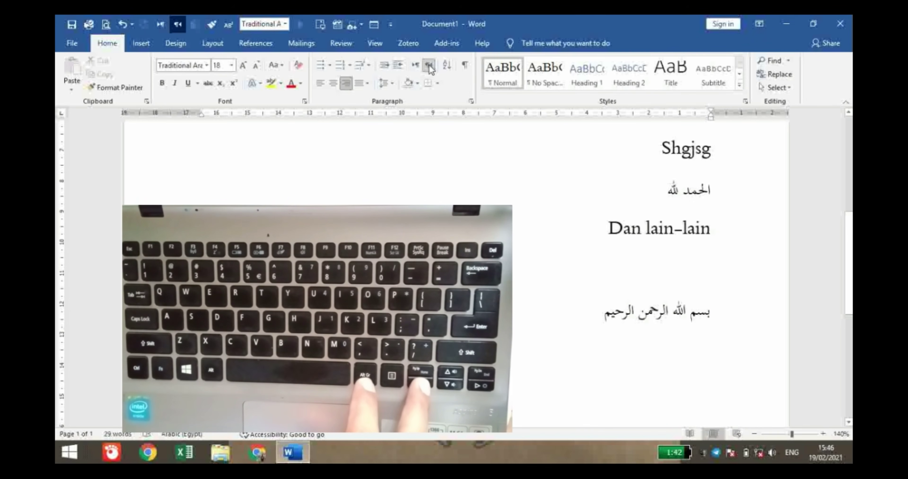
pyautogui.press('Left')
pyautogui.press('Left')
pyautogui.press('Left')
pyautogui.press('Left')
pyautogui.press('Left')
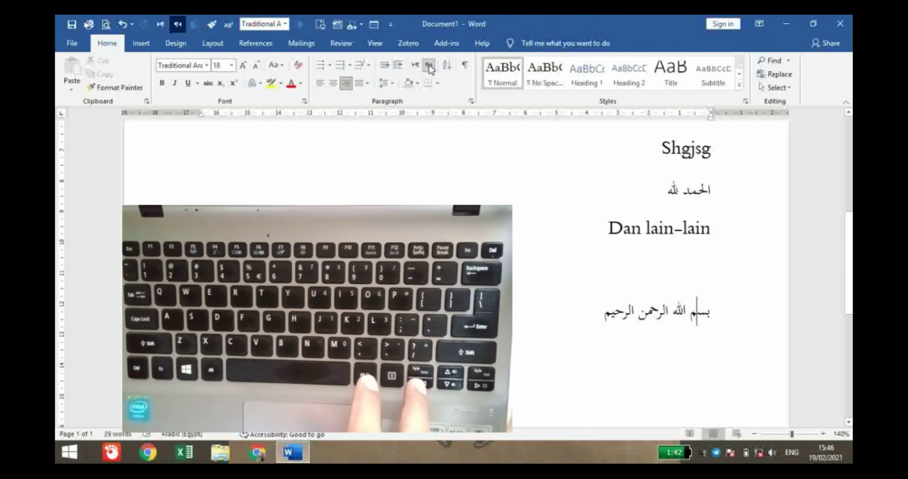
pyautogui.press('Left')
pyautogui.press('Left')
pyautogui.press('Left')
pyautogui.press('Left')
pyautogui.press('Left')
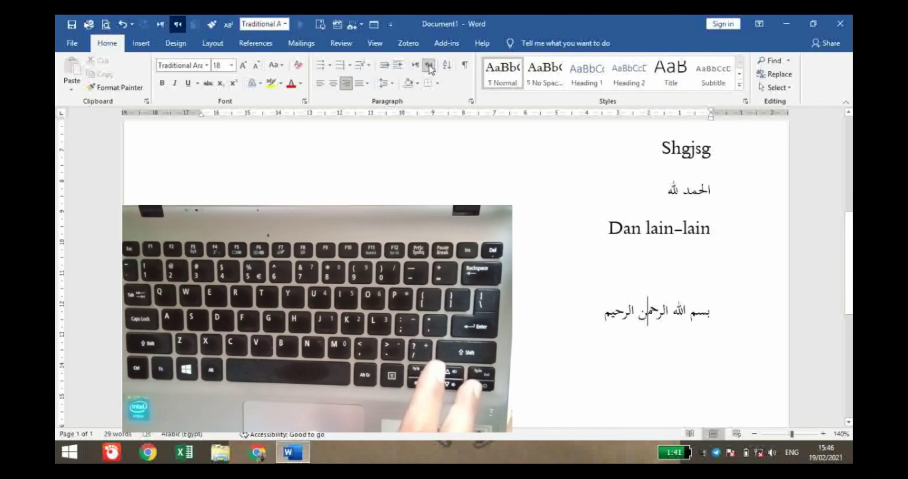
pyautogui.press('Right')
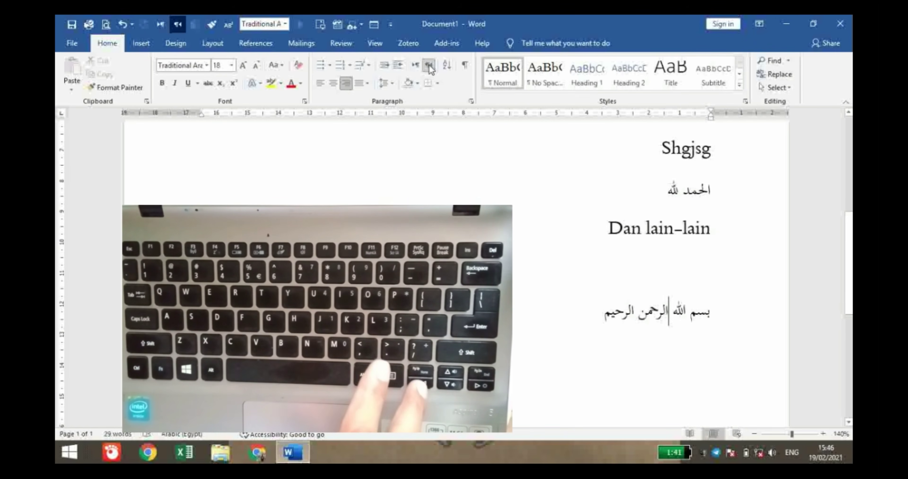
pyautogui.press('Right')
pyautogui.press('Left')
pyautogui.press('Left')
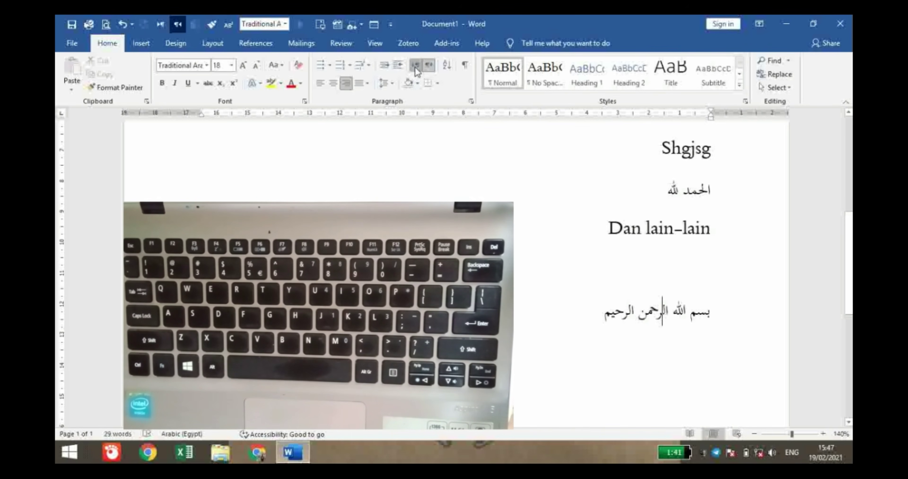
# Set the line "بسم الله الرحمن الرحيم" to left-to-right text direction and step the cursor through it both ways
pyautogui.click(415, 67)
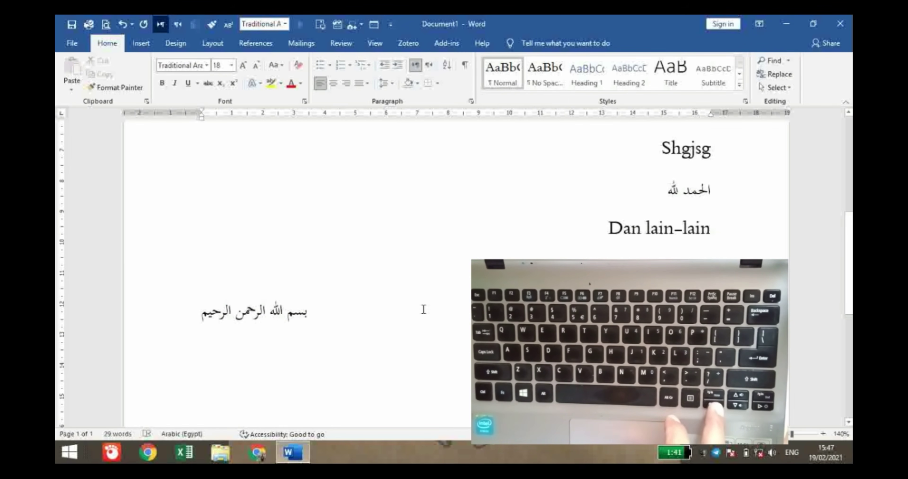
pyautogui.press('Left')
pyautogui.press('Left')
pyautogui.press('Left')
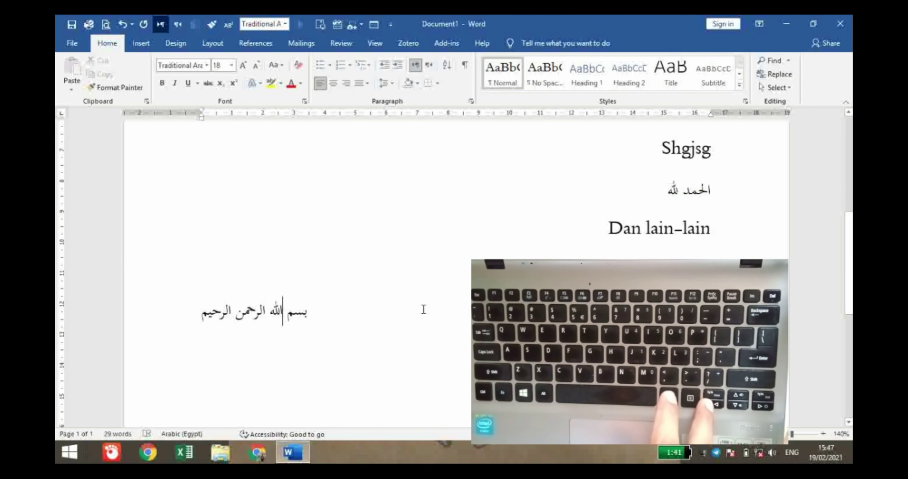
pyautogui.press('Right')
pyautogui.press('Right')
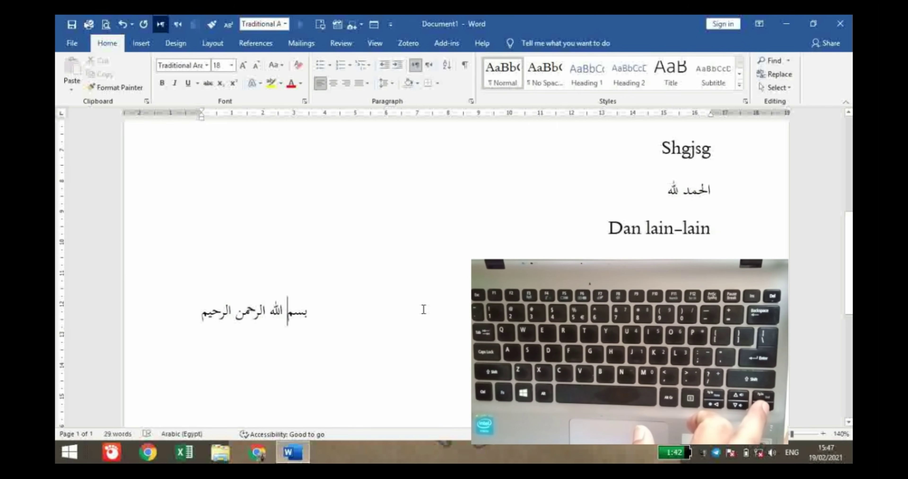
pyautogui.press('Right')
pyautogui.press('Right')
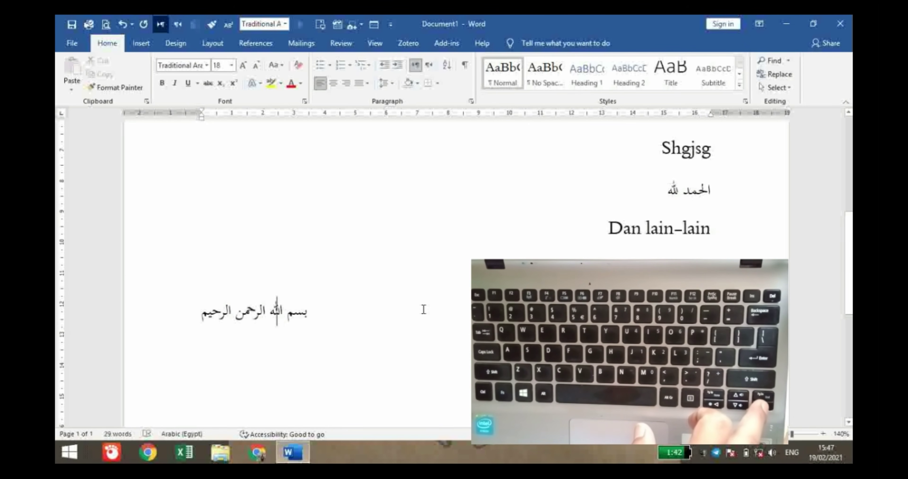
pyautogui.press('Right')
pyautogui.press('Right')
pyautogui.press('Right')
pyautogui.press('Right')
pyautogui.press('Right')
pyautogui.press('Right')
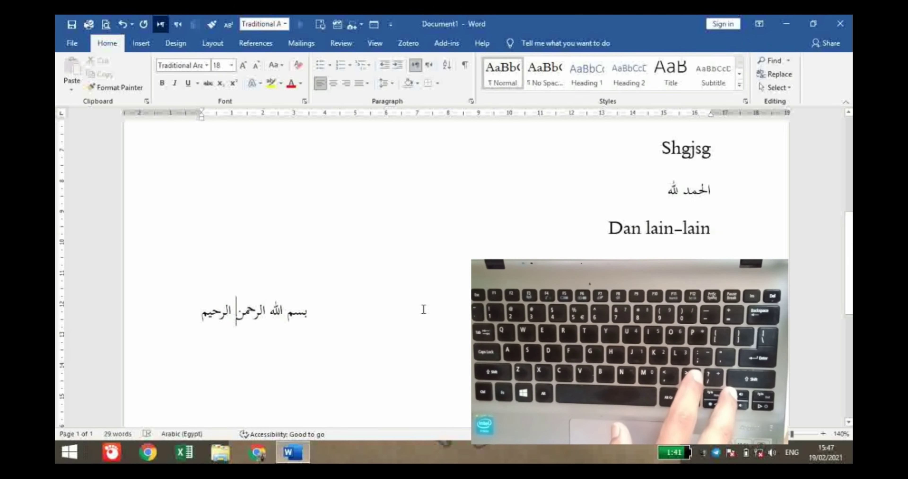
# Step the text cursor back and forth through "Dan lain-lain" to examine how it moves in a right-to-left paragraph
pyautogui.press('Up')
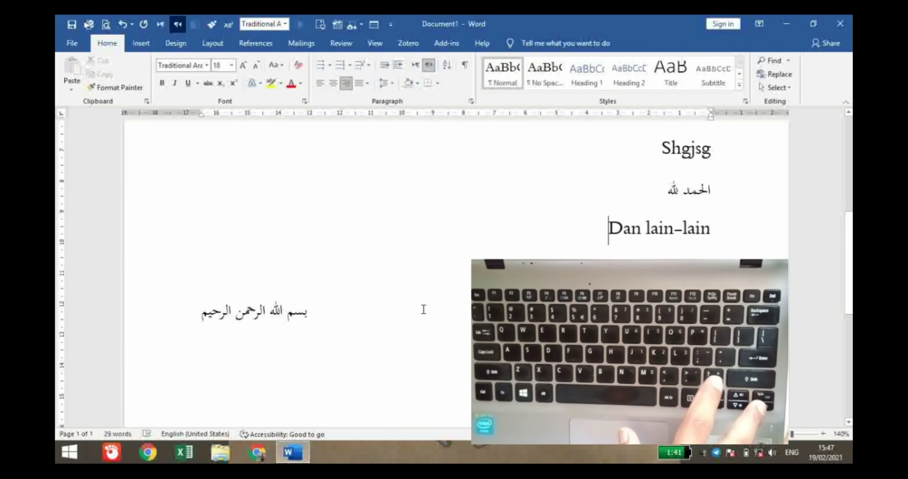
pyautogui.press('End')
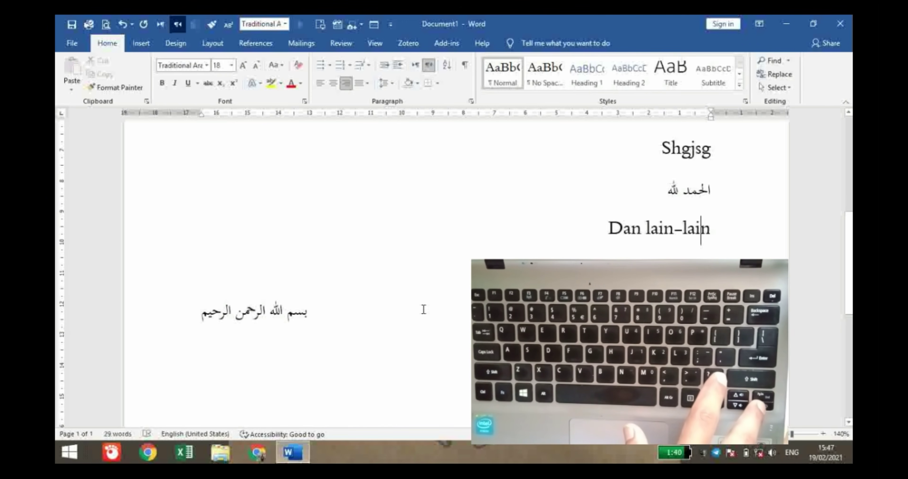
pyautogui.press('Right')
pyautogui.press('Right')
pyautogui.press('Right')
pyautogui.press('Right')
pyautogui.press('Right')
pyautogui.press('Right')
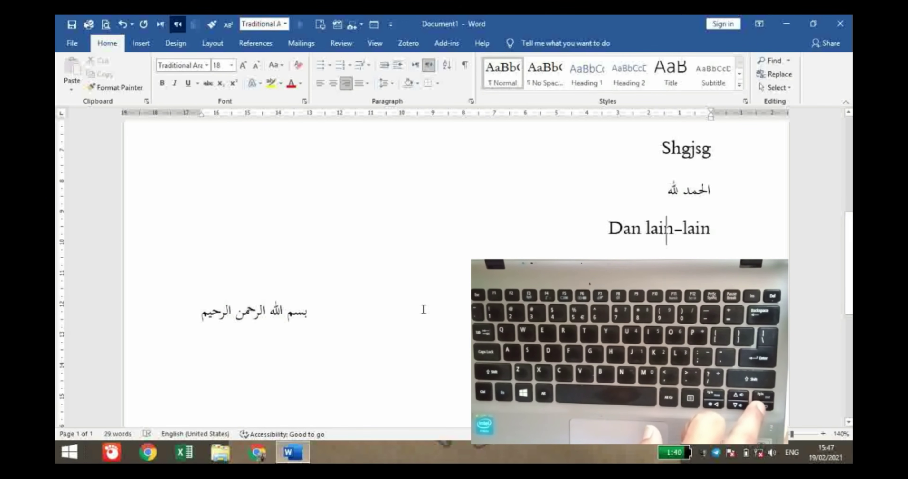
pyautogui.press('Right')
pyautogui.press('Right')
pyautogui.press('Right')
pyautogui.press('Right')
pyautogui.press('Right')
pyautogui.press('Right')
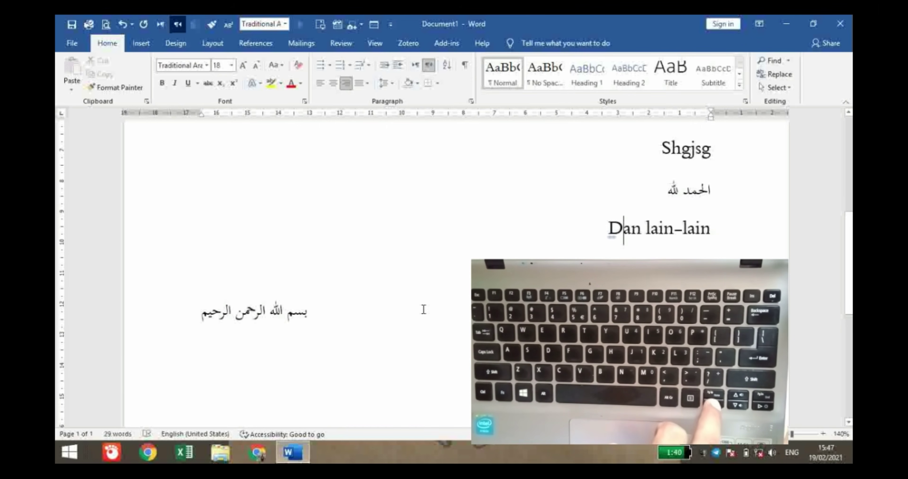
pyautogui.press('Left')
pyautogui.press('Left')
pyautogui.press('Left')
pyautogui.press('Left')
pyautogui.press('Left')
pyautogui.press('Left')
pyautogui.press('Left')
pyautogui.press('Left')
pyautogui.press('Left')
pyautogui.press('Left')
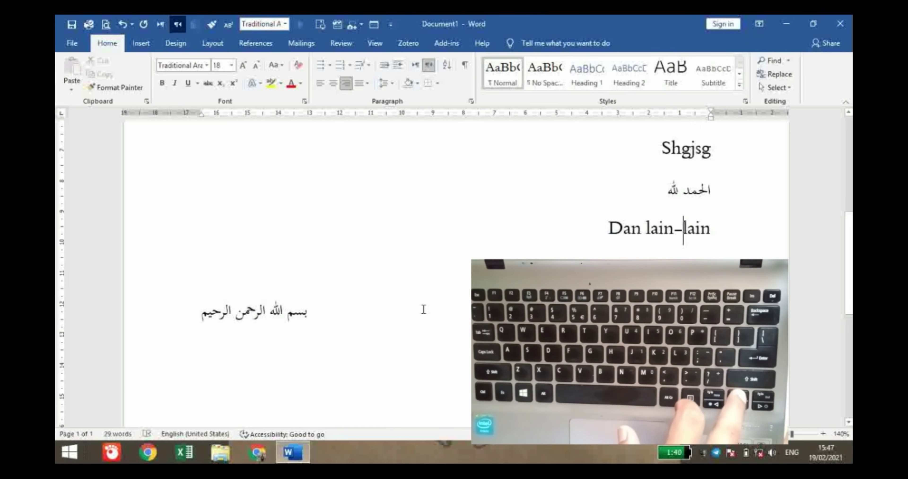
pyautogui.press('Up')
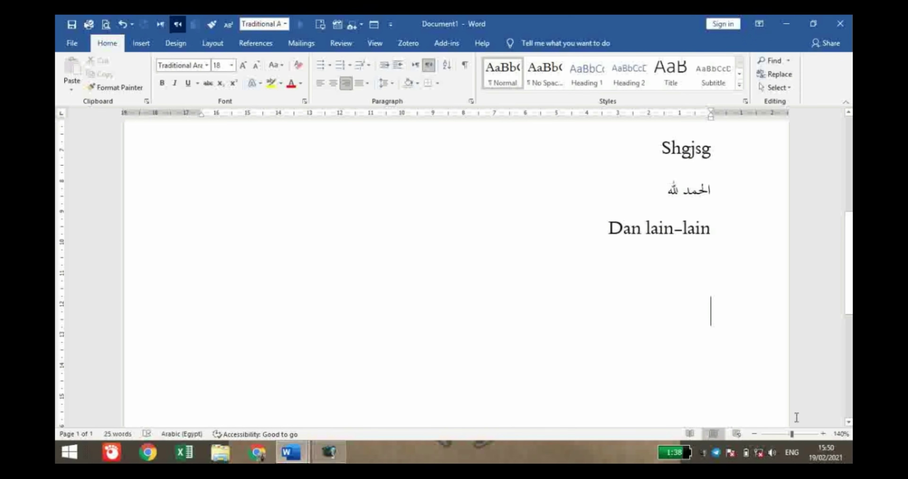
# Switch the keyboard language to Arabic (Egypt) with the Arabic (101) keyboard
pyautogui.click(800, 454)
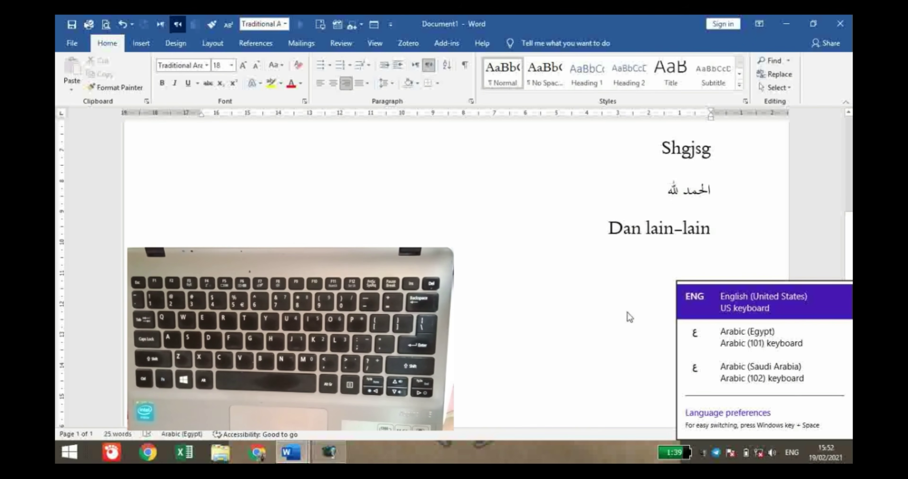
pyautogui.click(632, 294)
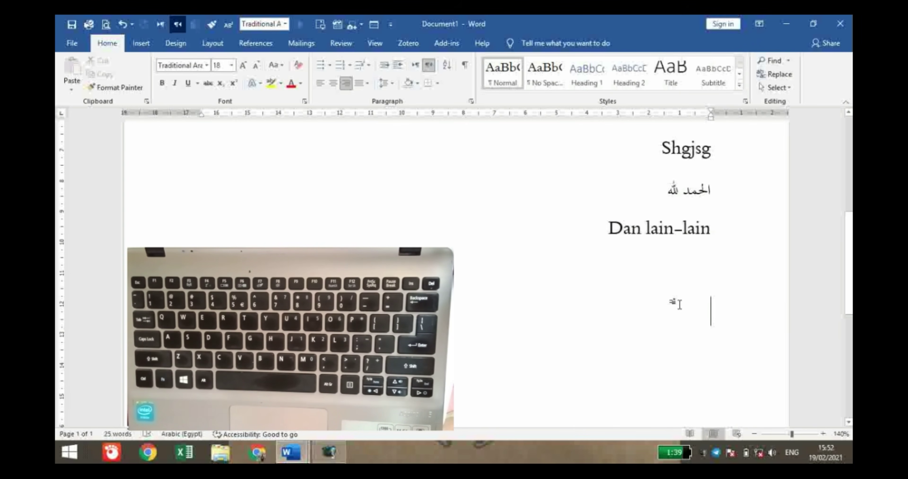
pyautogui.click(792, 453)
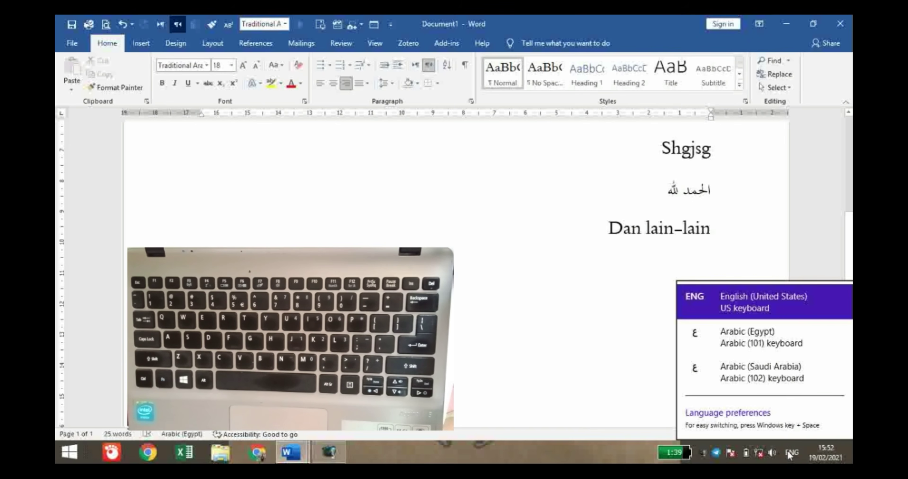
pyautogui.click(736, 336)
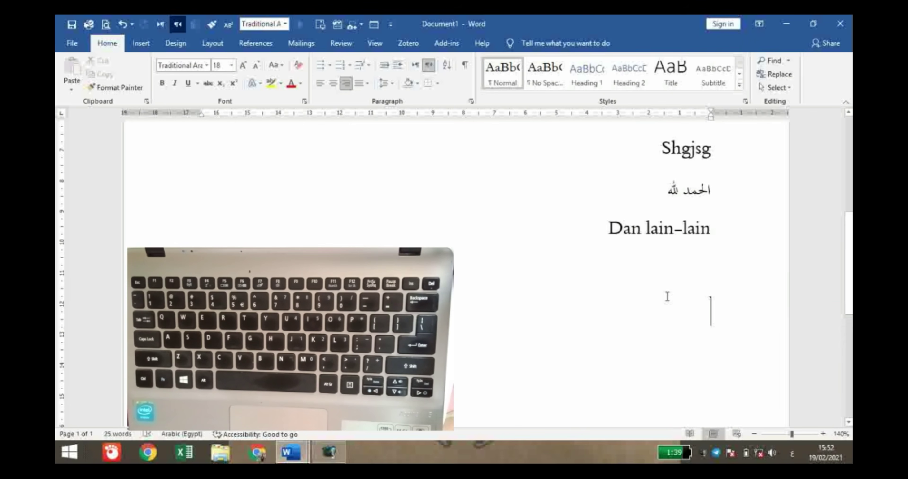
# Write "فاكهة لذيذة" on the empty line below "Dan lain-lain" and start a new line
pyautogui.keyDown('ctrl'); pyautogui.scroll(2, 689, 326); pyautogui.keyUp('ctrl')
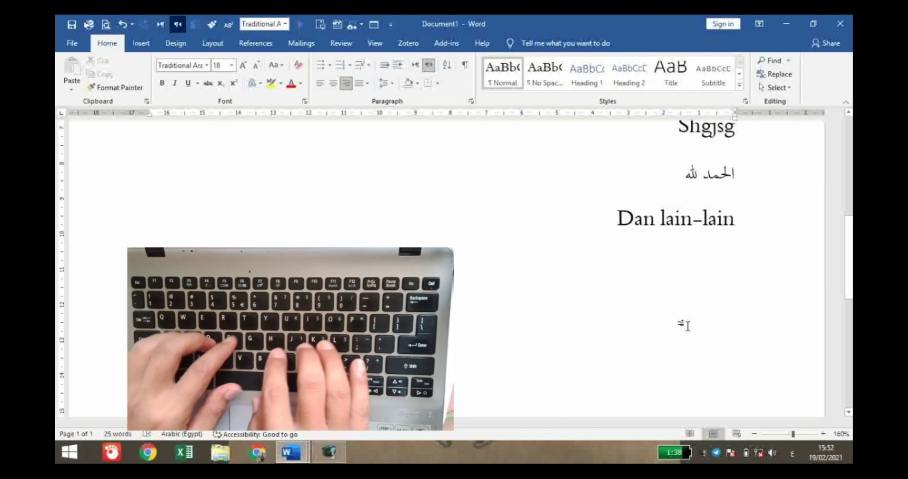
pyautogui.write('فاك')
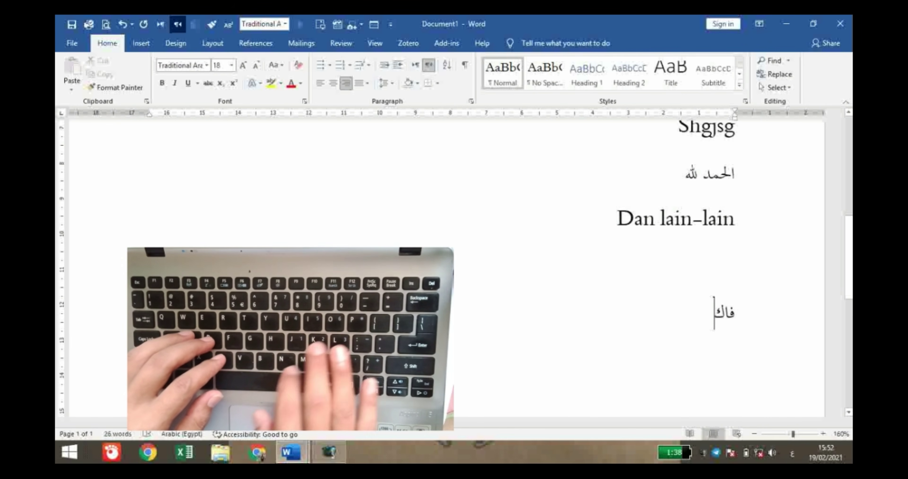
pyautogui.write('هة')
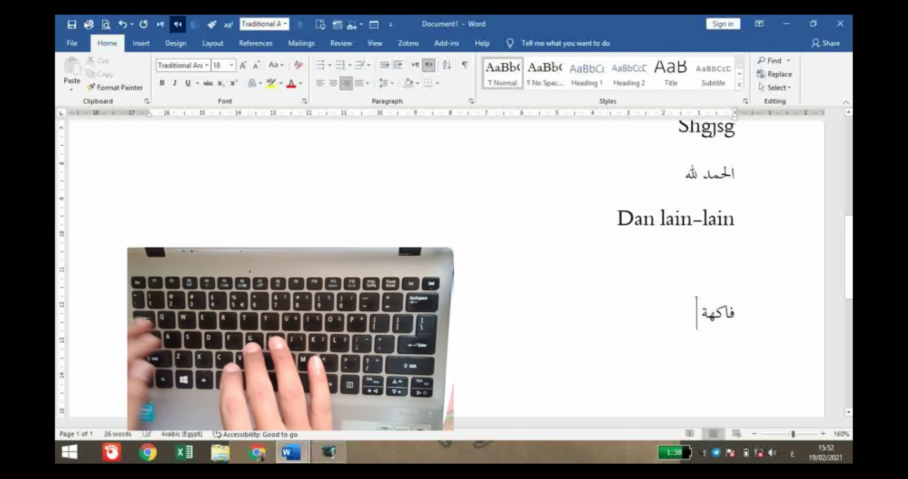
pyautogui.write(' لذيذ')
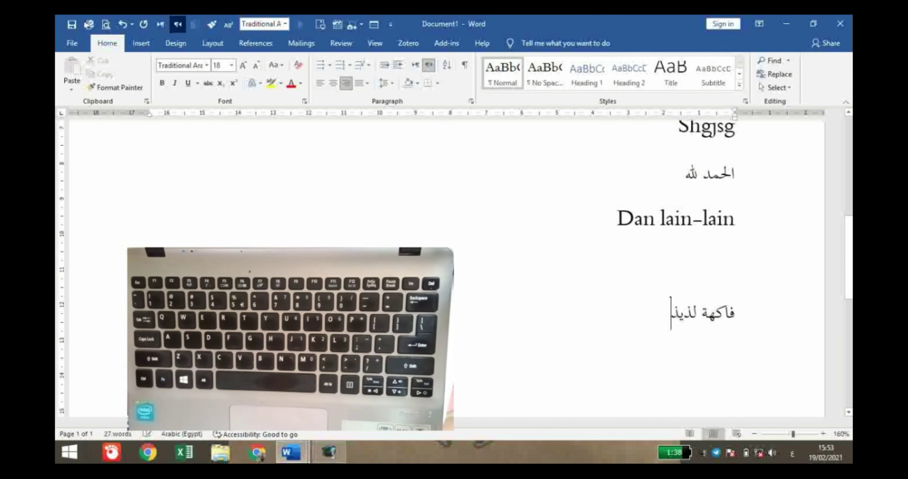
pyautogui.write('ة')
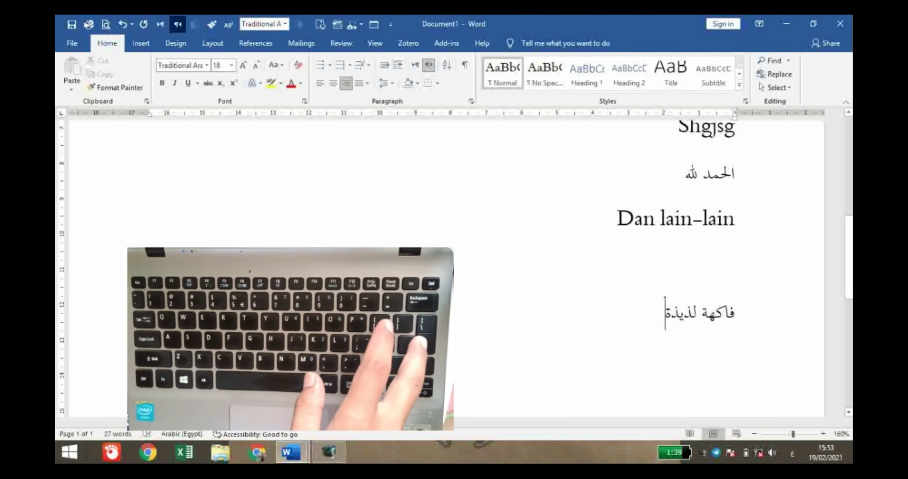
pyautogui.press('Return')
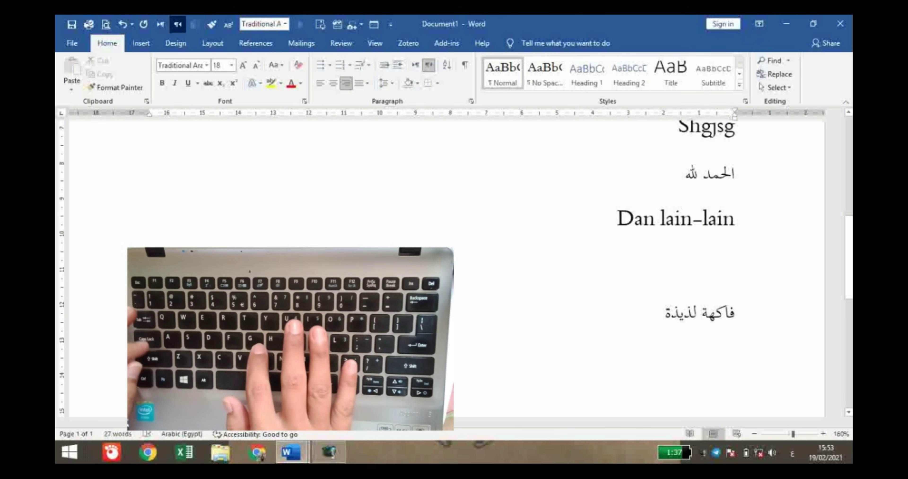
# Write the single word "لذيذة" on the line below "فاكهة لذيذة" and start another line
pyautogui.write('لذ')
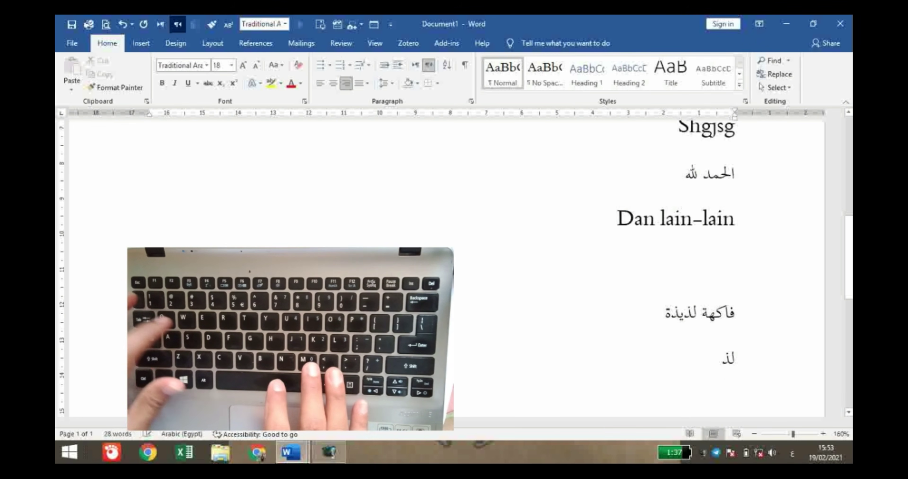
pyautogui.write('يذة')
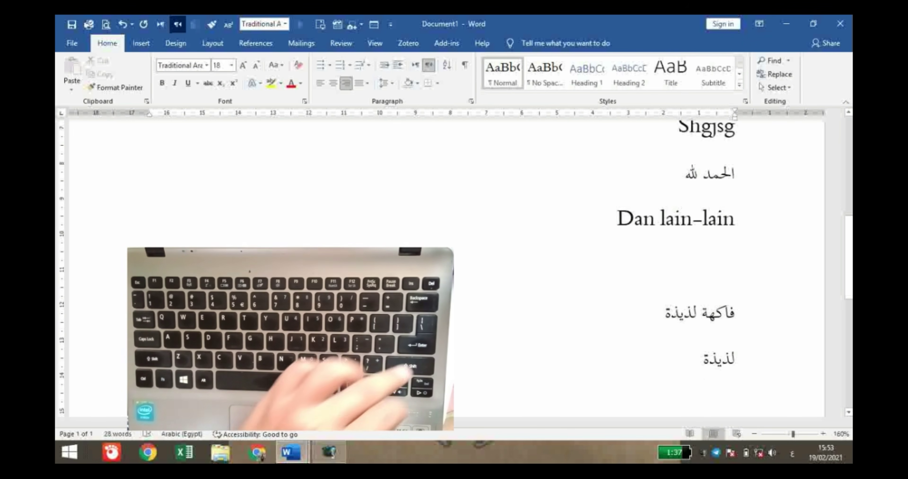
pyautogui.press('Return')
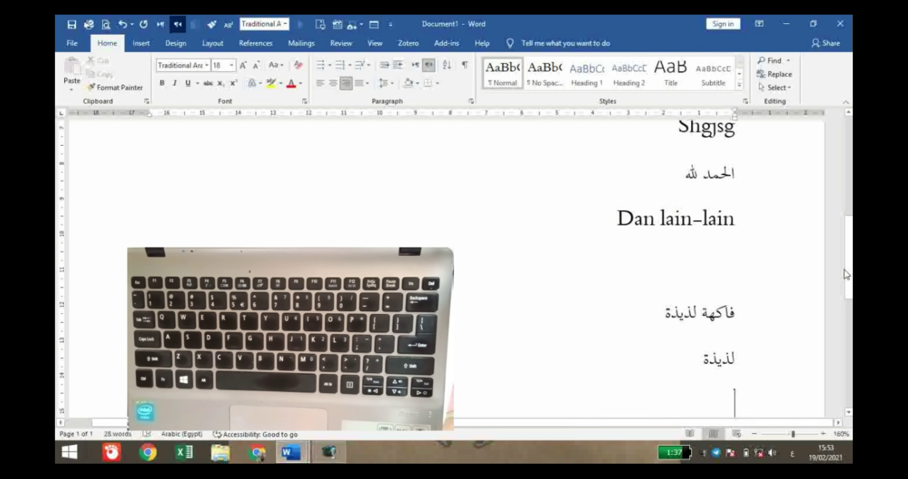
# Switch the keyboard language to Arabic (Saudi Arabia) with the Arabic (102) keyboard
pyautogui.scroll(-1, 845, 269)
pyautogui.scroll(-4, 446, 268)
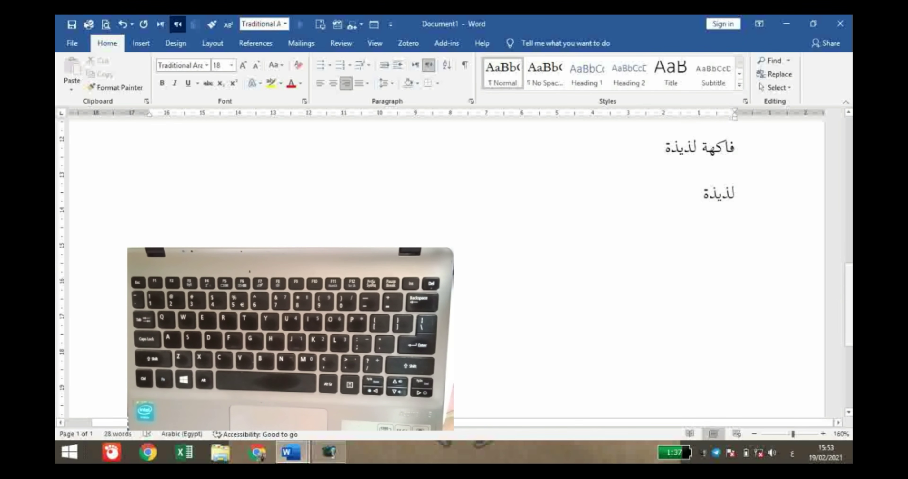
pyautogui.click(793, 455)
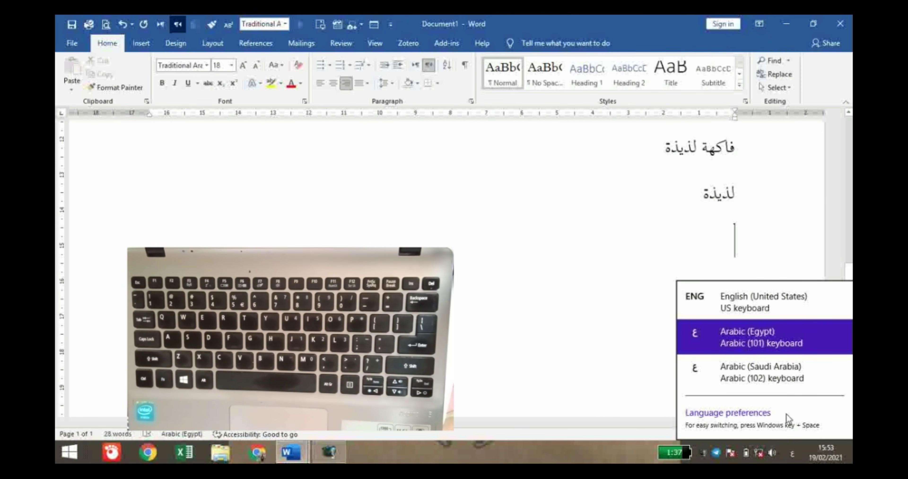
pyautogui.click(774, 373)
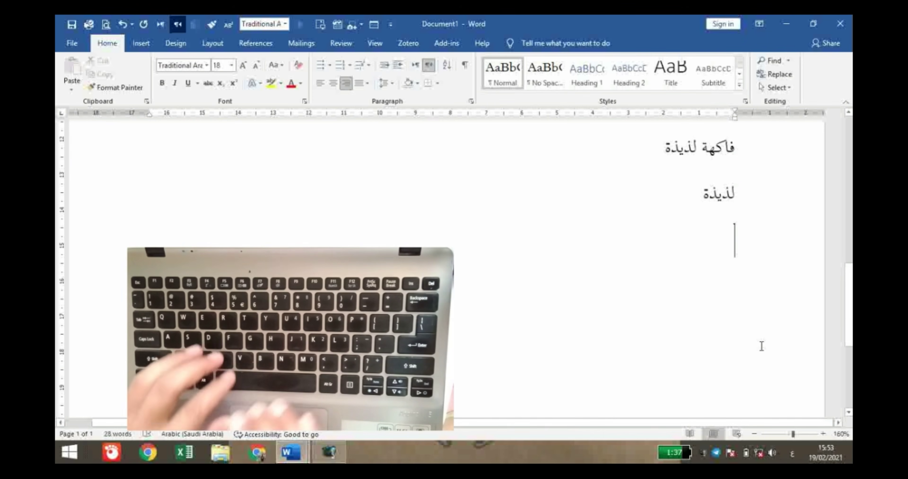
# Write the word "فاكهة" on the new line, correcting the mistyped third letter to "ك"
pyautogui.write('فام')
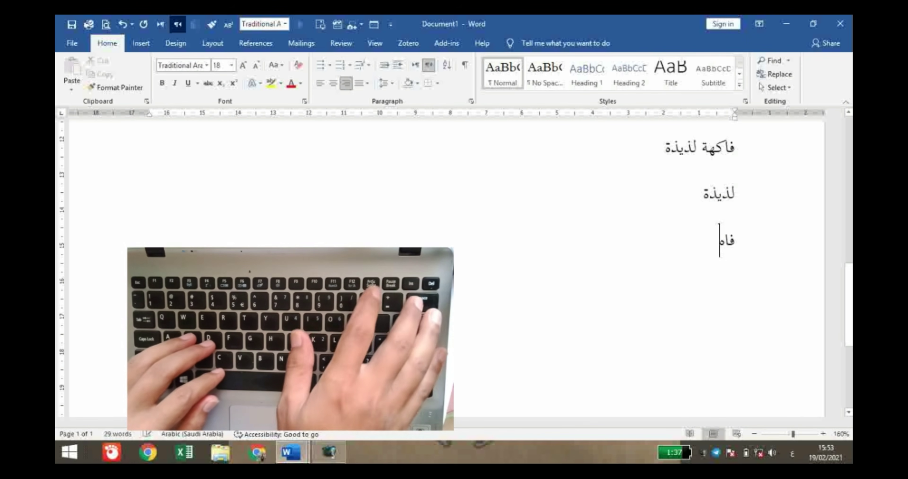
pyautogui.press('BackSpace')
pyautogui.write('ك')
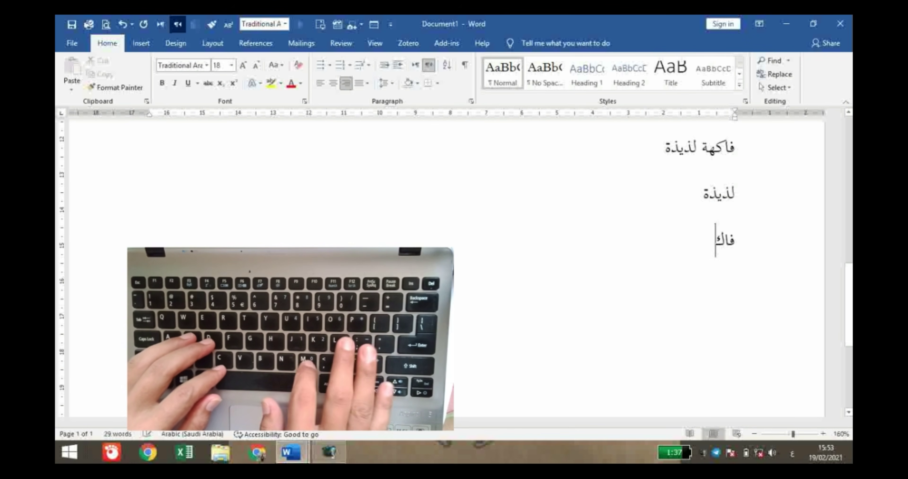
pyautogui.write('هة')
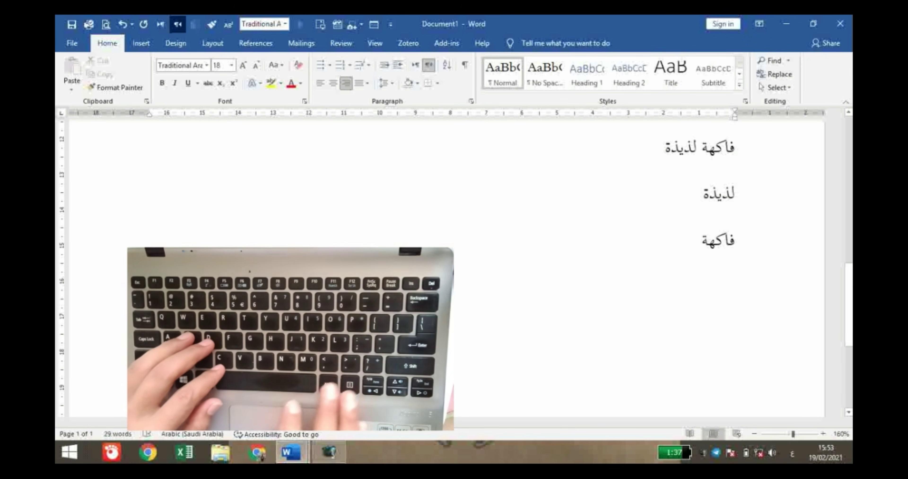
# Add "لذيذة" after "فاكهة", replacing the stray "<" characters with "ذ", and start a new line
pyautogui.write(' ل<')
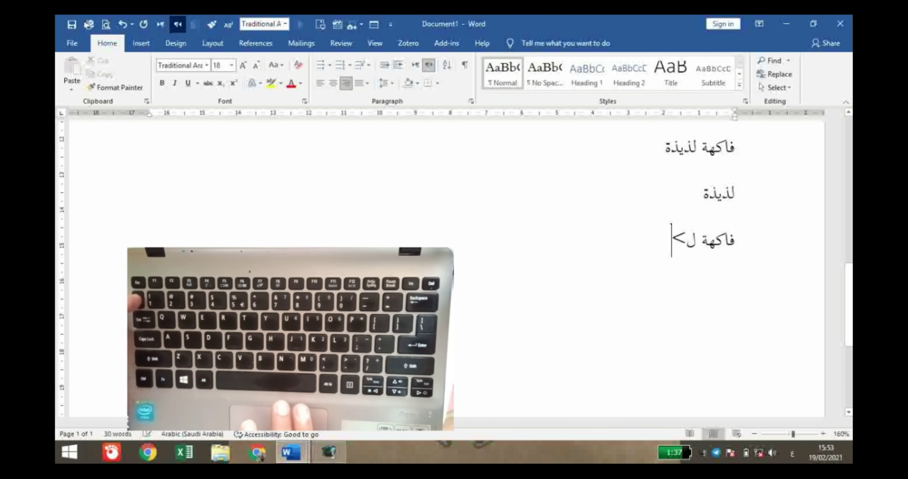
pyautogui.write('<<<<')
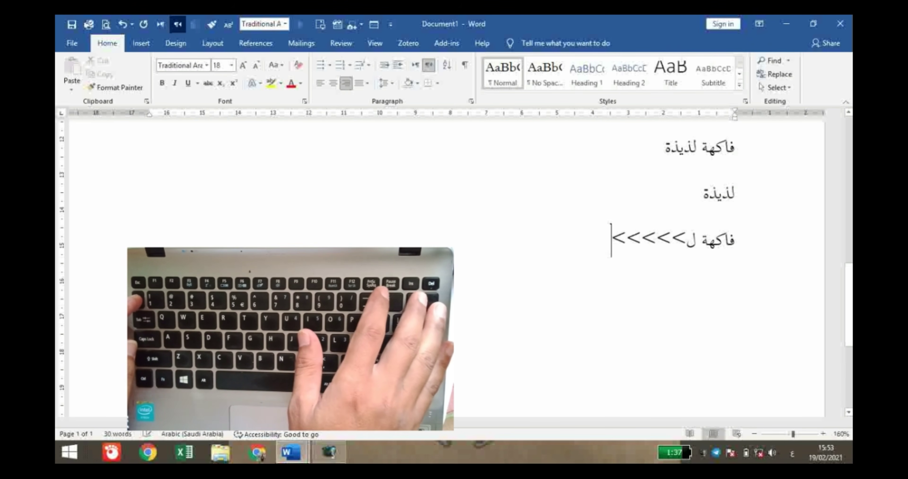
pyautogui.press('BackSpace')
pyautogui.press('BackSpace')
pyautogui.press('BackSpace')
pyautogui.press('BackSpace')
pyautogui.press('BackSpace')
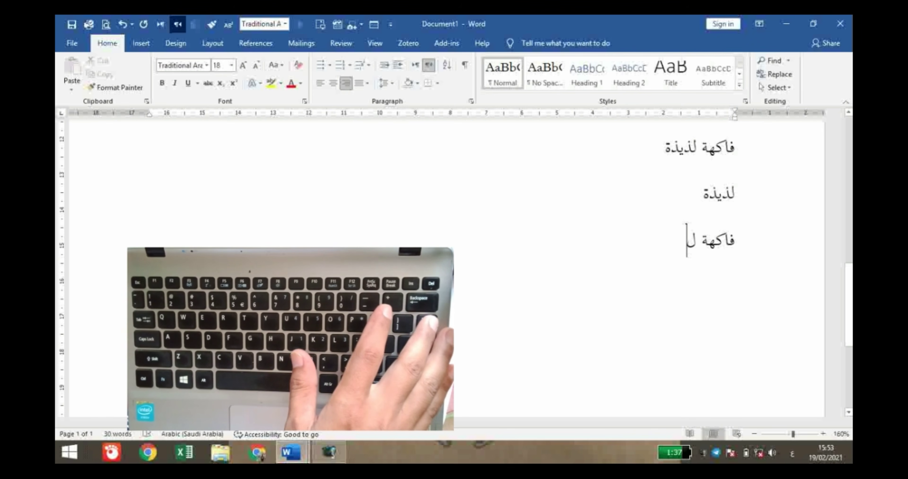
pyautogui.write('ذ')
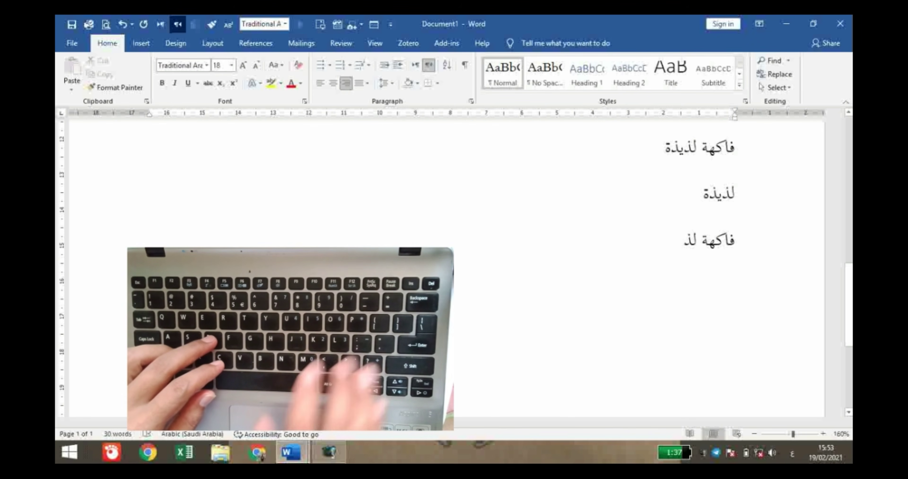
pyautogui.write('يذة')
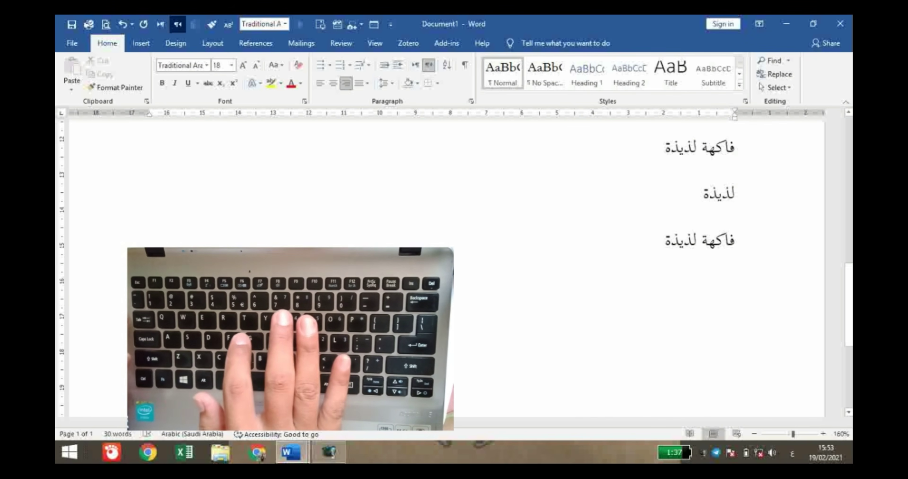
pyautogui.press('Return')
# Write "لذيذة" on its own line with the Arabic (102) layout, restoring the skipped second "ذ", and start a new line
pyautogui.write('ل')
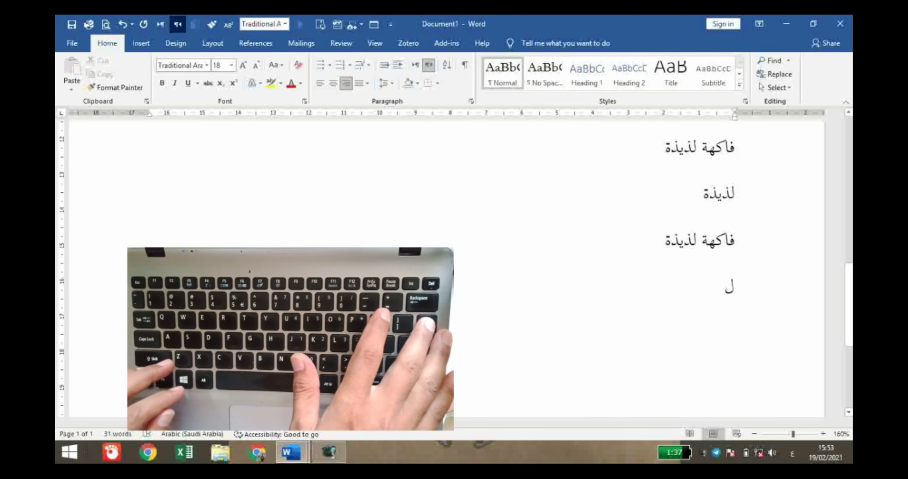
pyautogui.write('ذ')
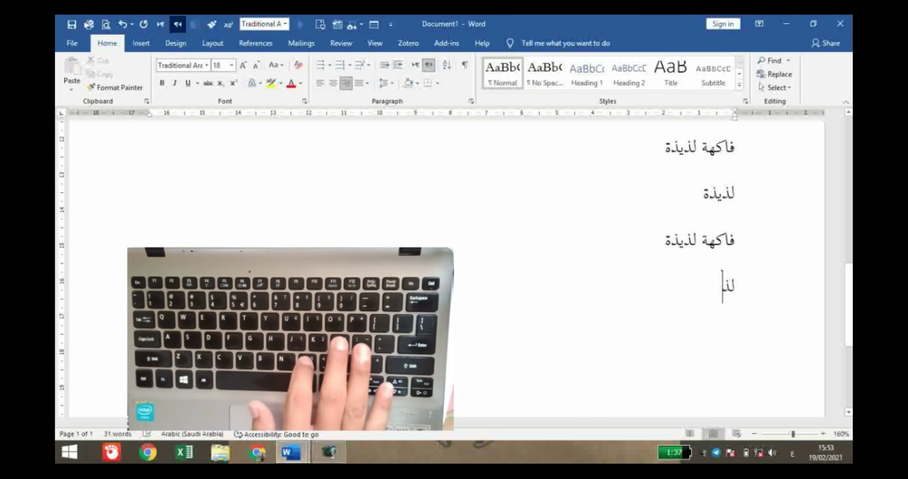
pyautogui.write('ية')
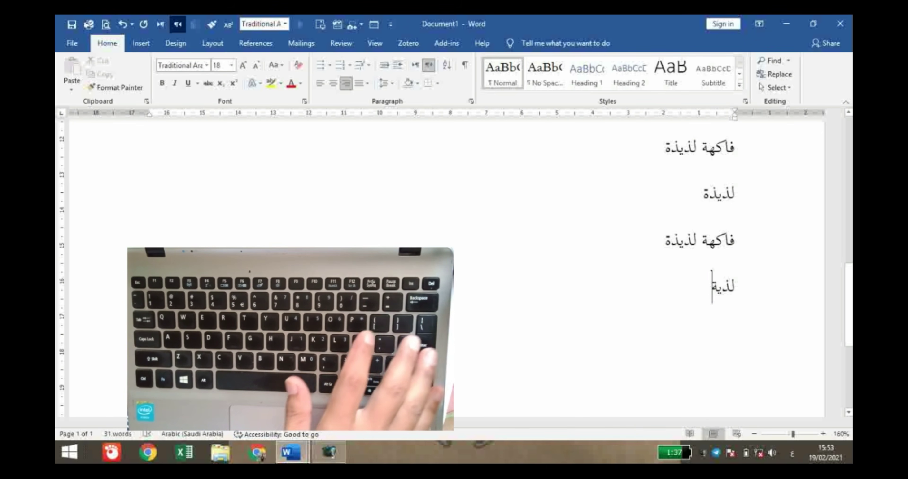
pyautogui.press('BackSpace')
pyautogui.write('ذ')
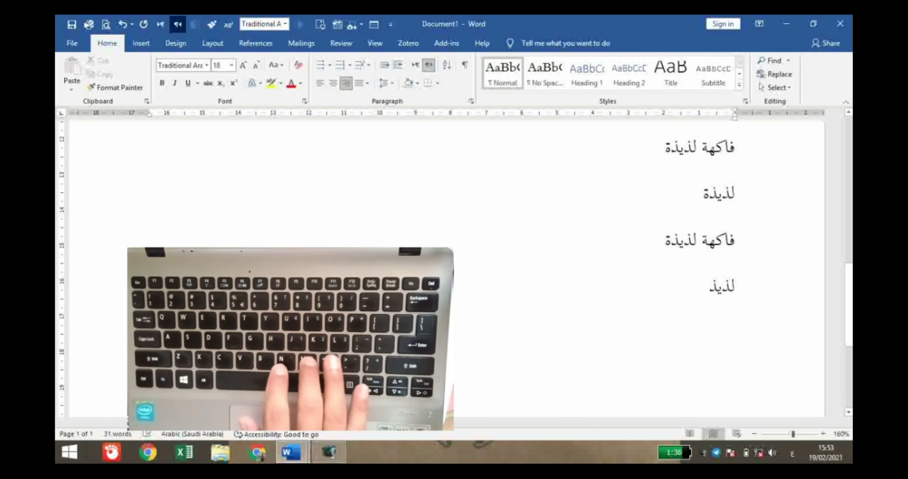
pyautogui.write('ة')
pyautogui.press('Return')
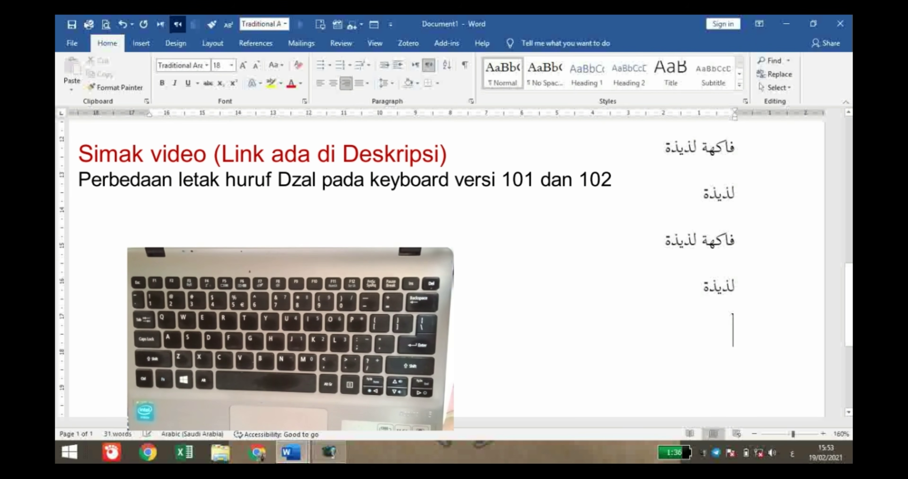